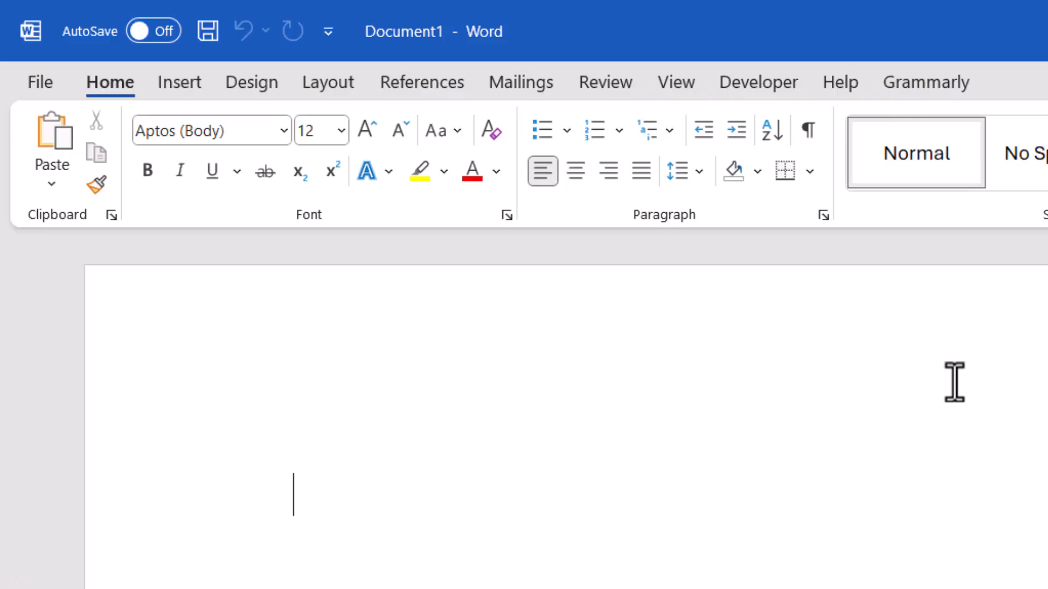
- Display the rulers along the blank document
left_click(677, 88)
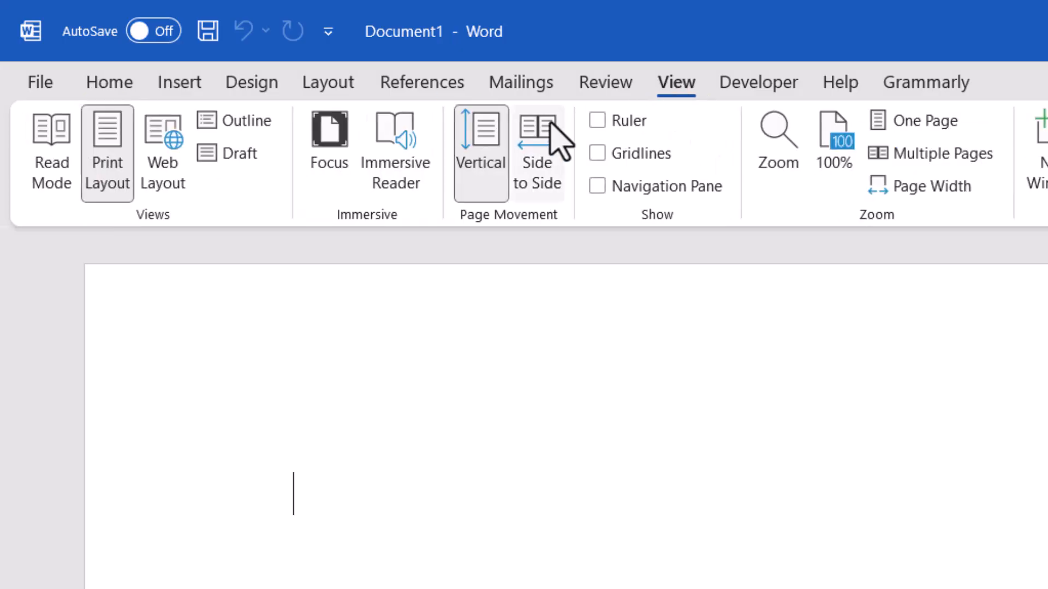
left_click(597, 122)
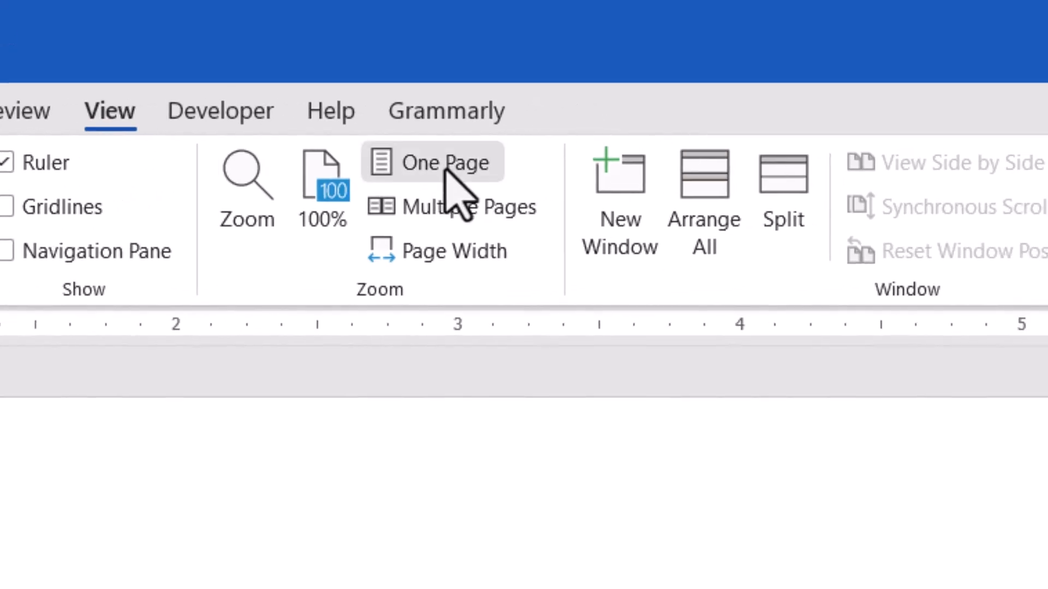
left_click(899, 128)
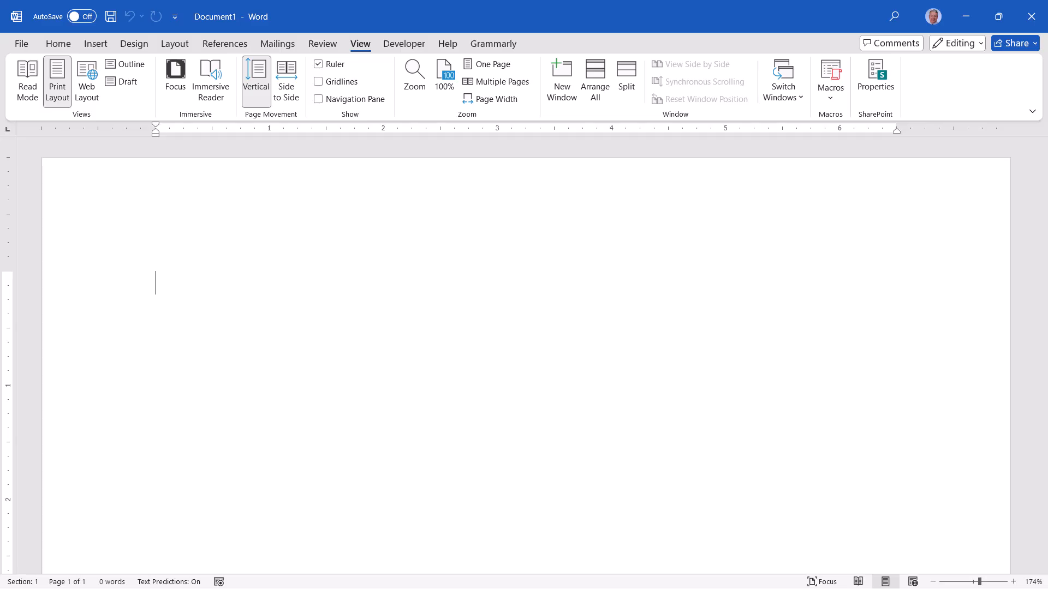
- Generate sample text at the start of the document with =rand(5, 7)
type("=ran")
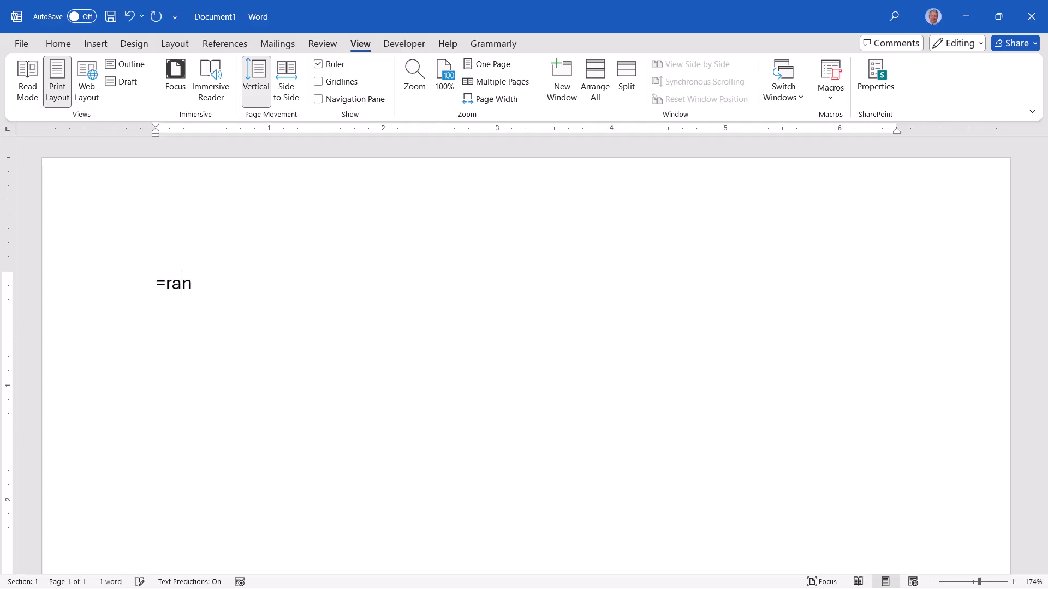
type("d(5, 7)")
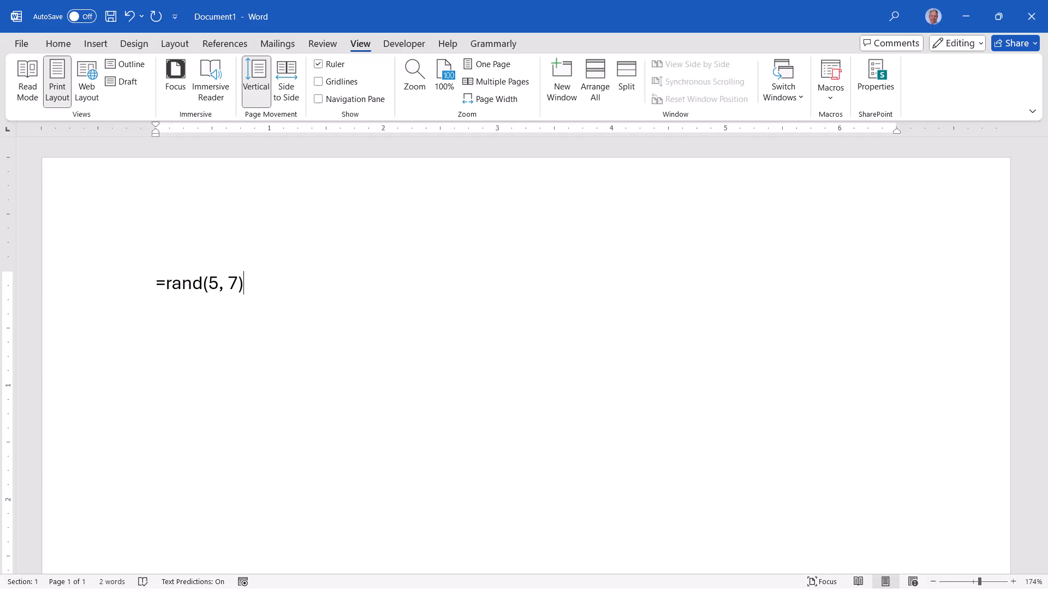
key("Return")
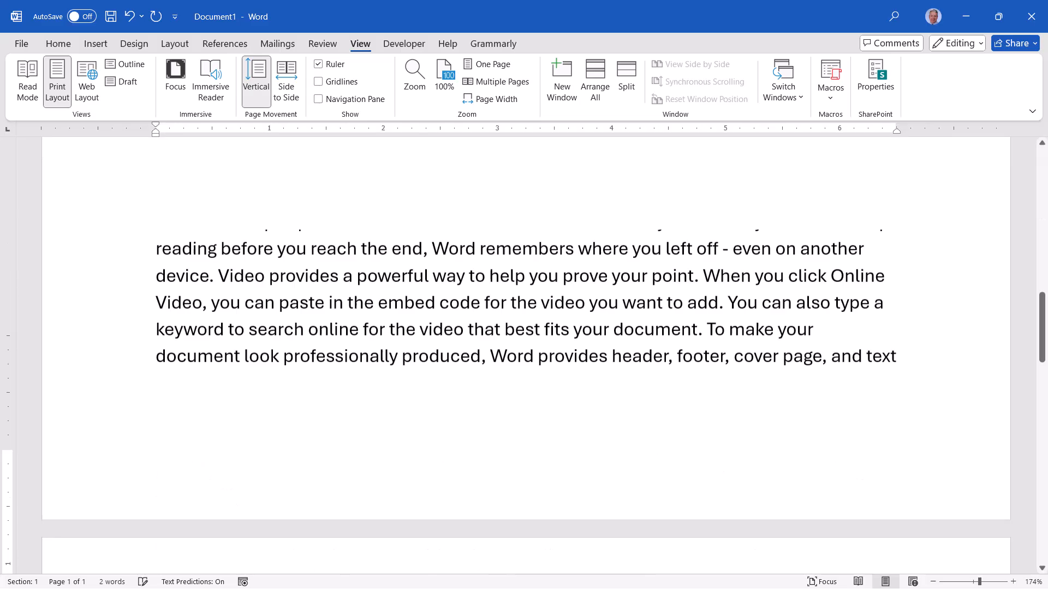
- Select all of the sample text and set its alignment to justified
left_click(487, 64)
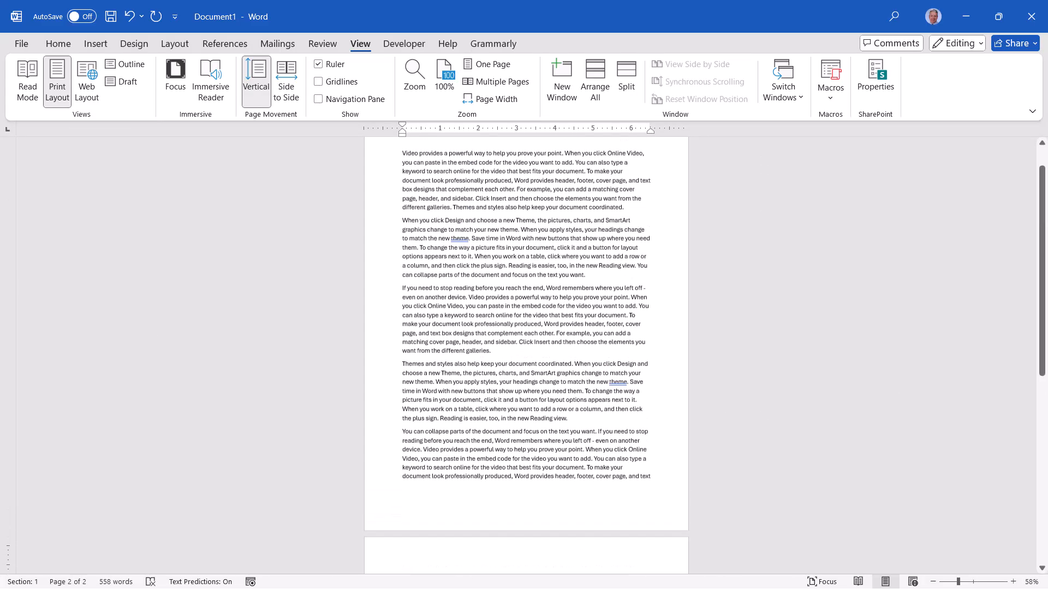
scroll(526, 354, "down", 2)
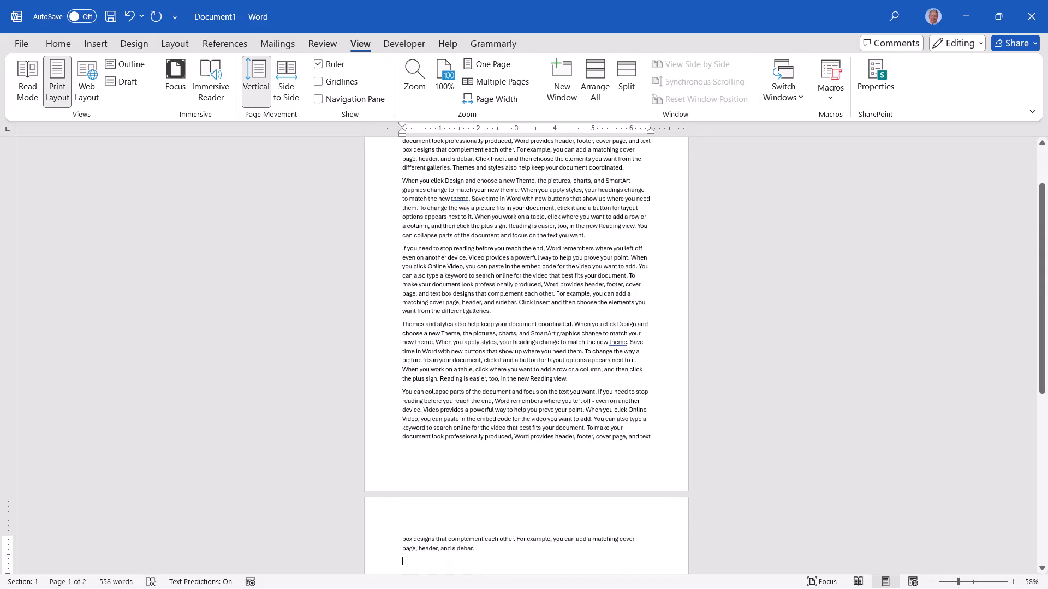
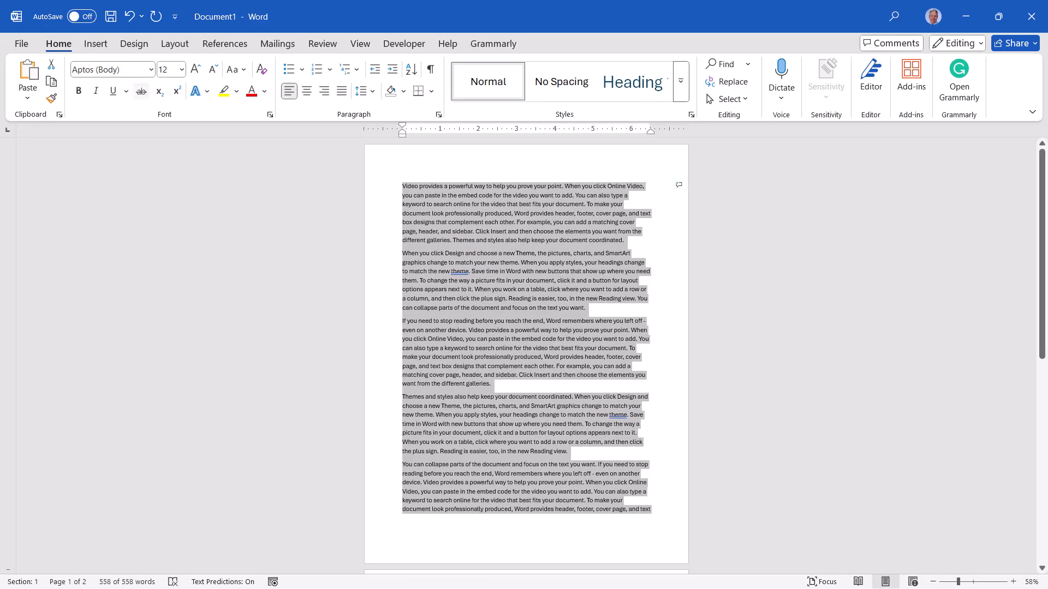
left_click(342, 91)
left_click(483, 262)
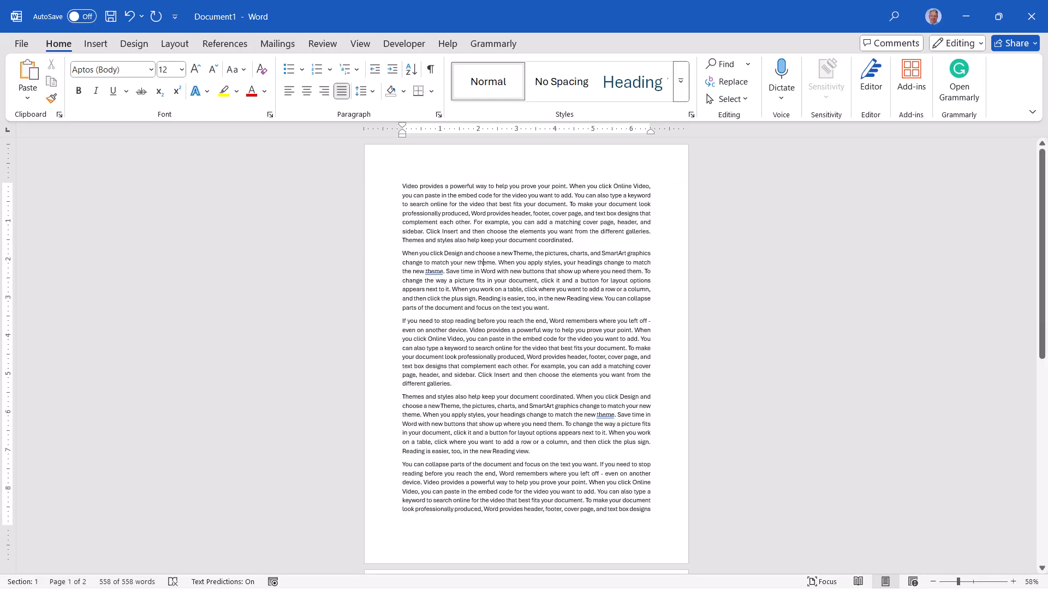
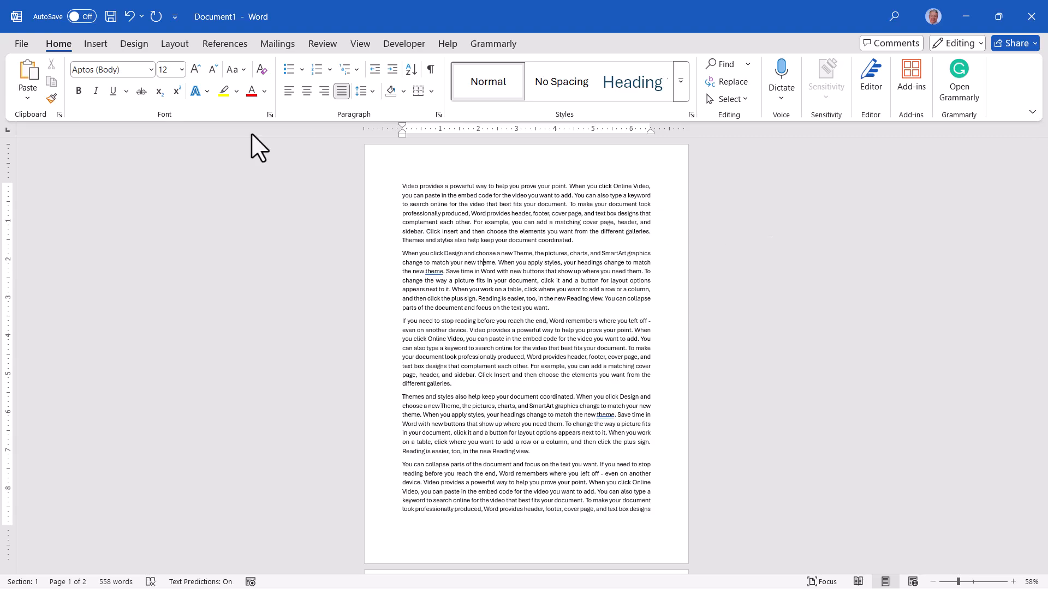
- Review the preset margins and the custom margin settings in Page Setup without changing them
left_click(173, 45)
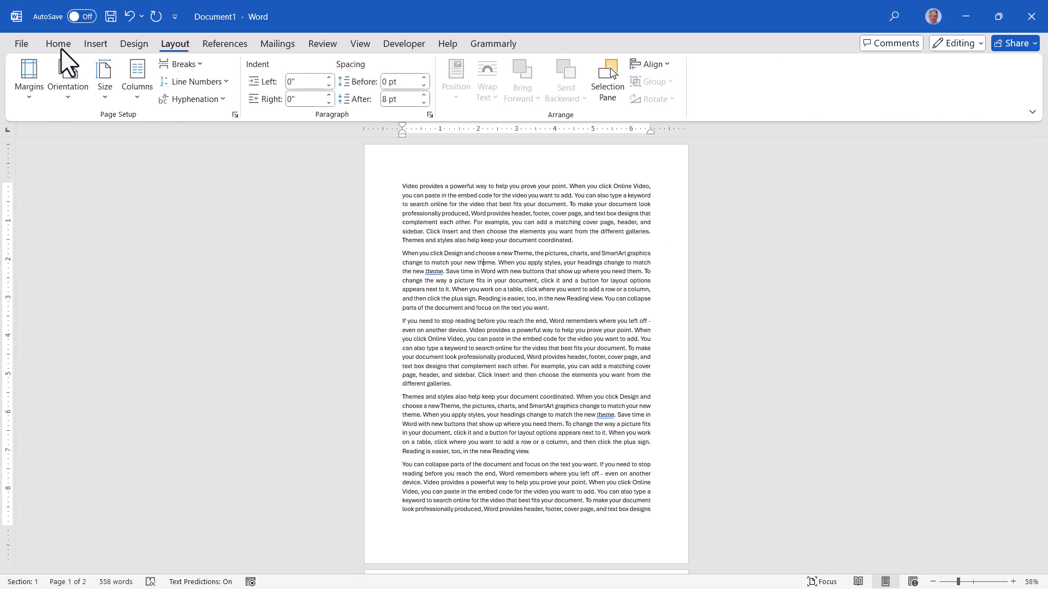
left_click(31, 92)
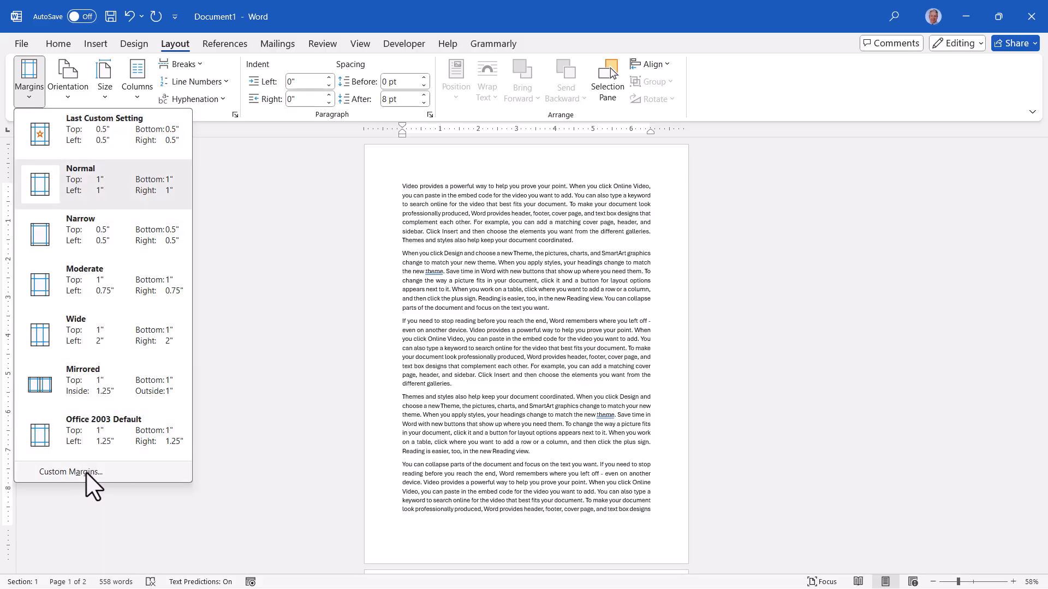
left_click(71, 472)
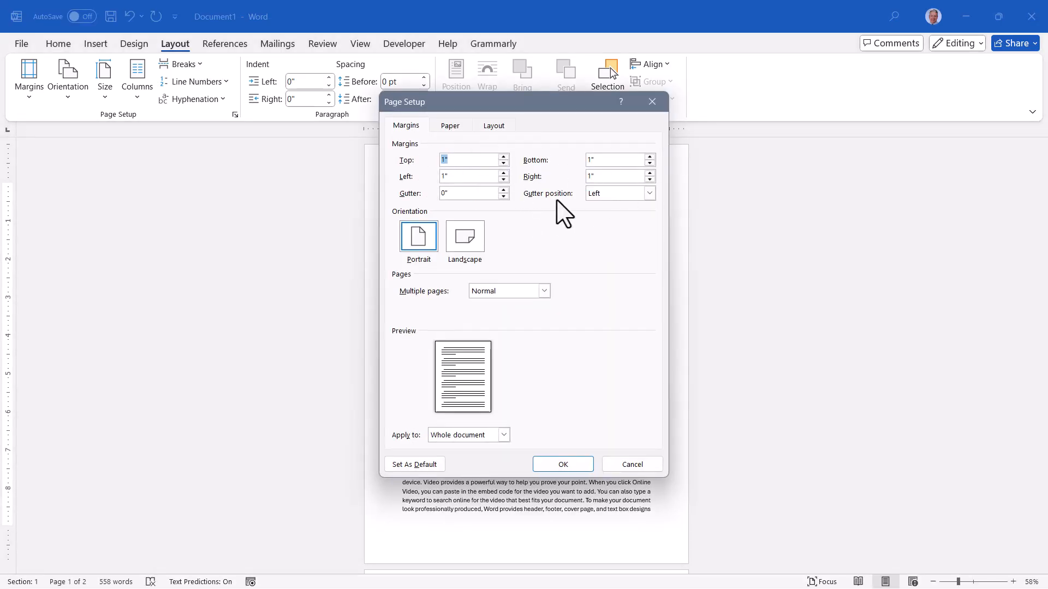
left_click(632, 465)
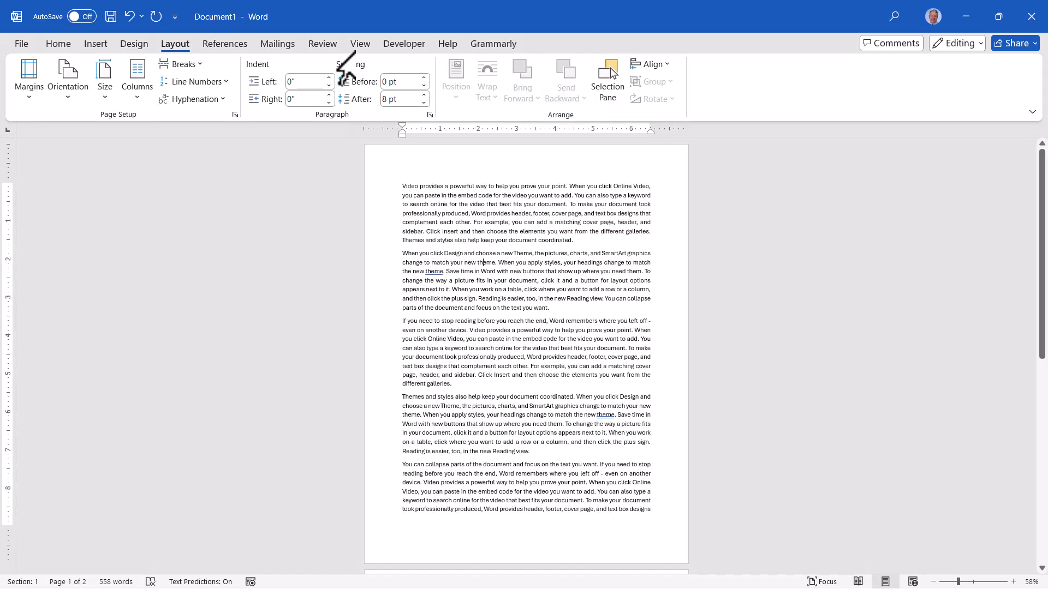
- Reduce the page's top margin to about 0.75 inch with the vertical ruler
left_click(361, 45)
left_click(496, 98)
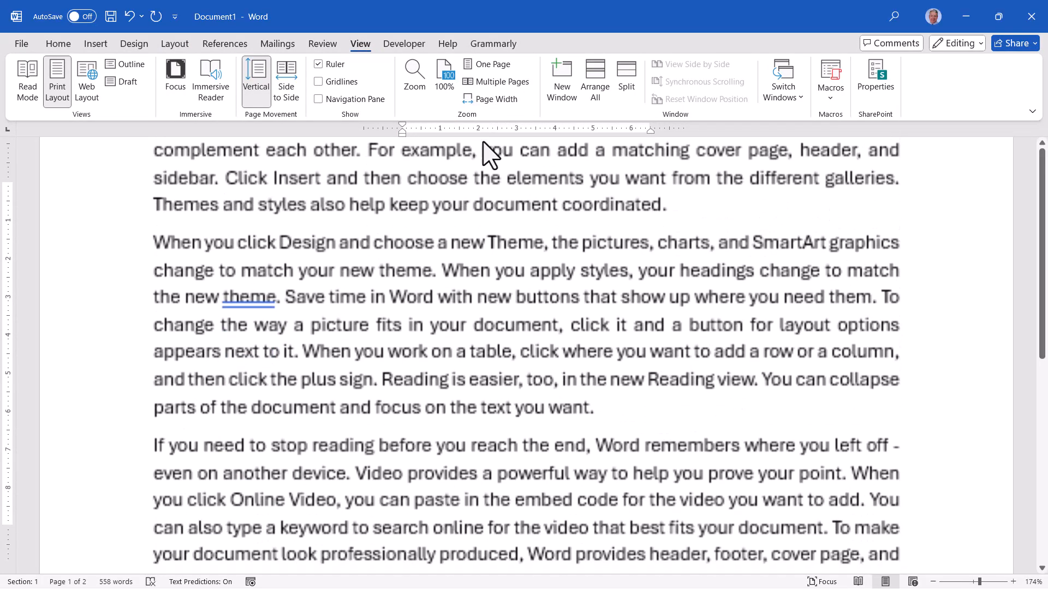
scroll(477, 202, "up", 4)
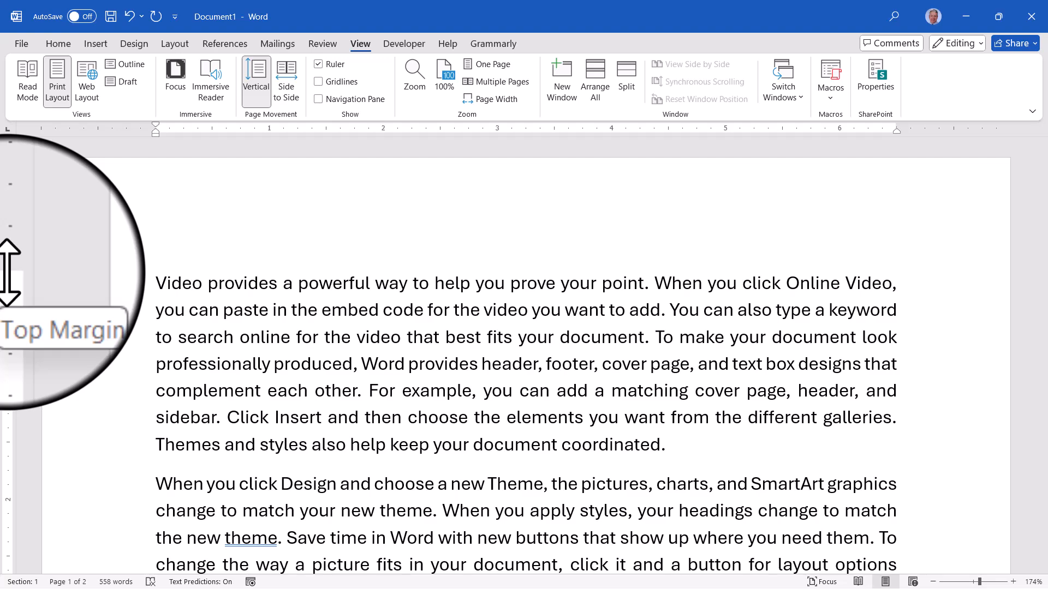
left_click_drag(8, 271, 26, 240)
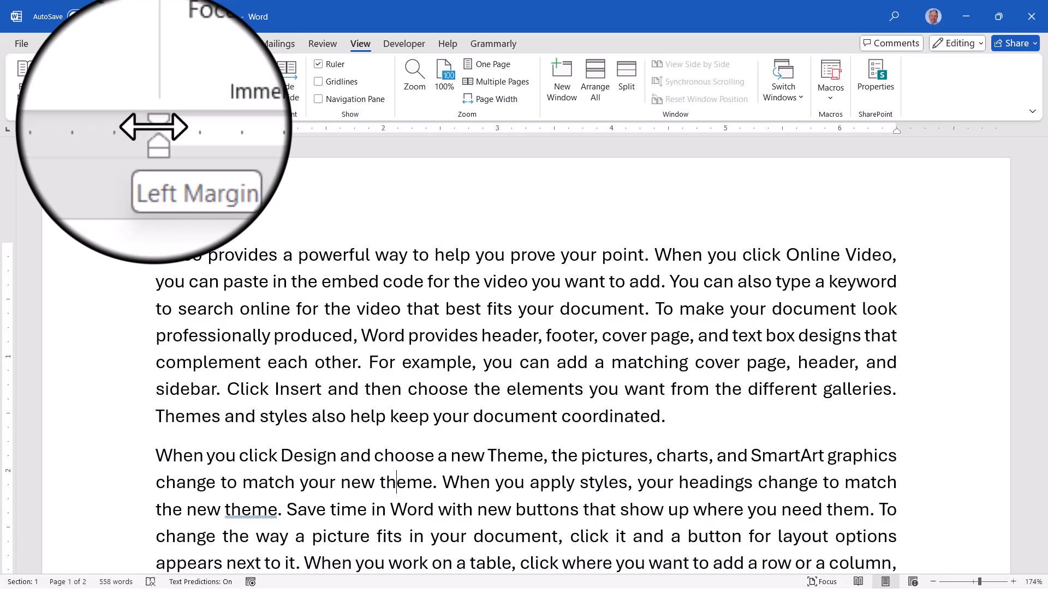
- Widen the left margin to about 1.1 inches and the right margin to about 1.6 inches with the horizontal ruler
mouse_move(155, 129)
left_mouse_down()
mouse_move(100, 129)
mouse_move(289, 129)
mouse_move(170, 131)
left_mouse_up()
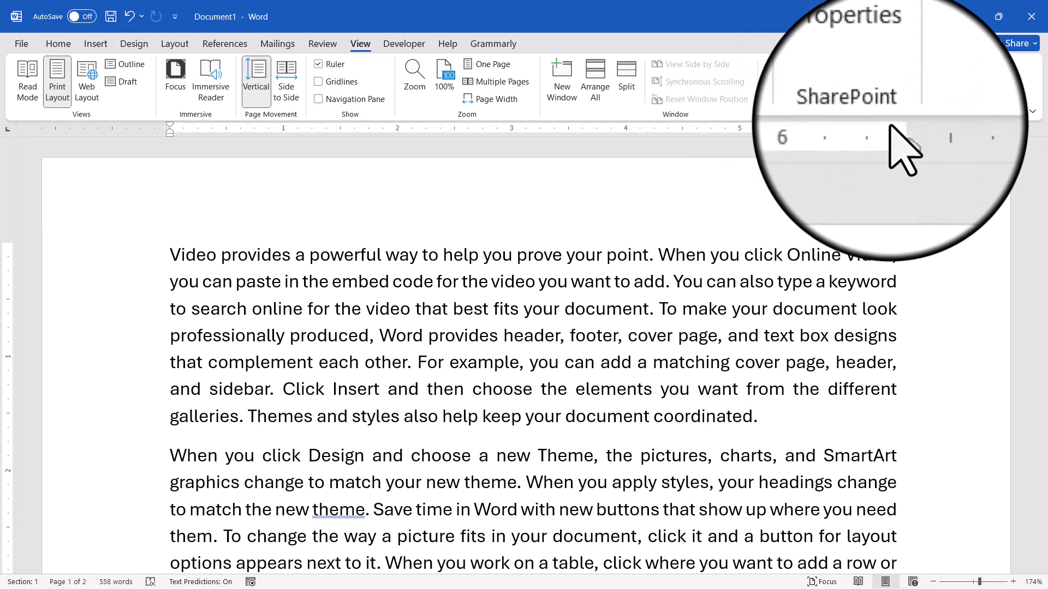
mouse_move(897, 131)
left_mouse_down()
mouse_move(779, 131)
mouse_move(926, 138)
mouse_move(862, 143)
mouse_move(879, 144)
left_mouse_up()
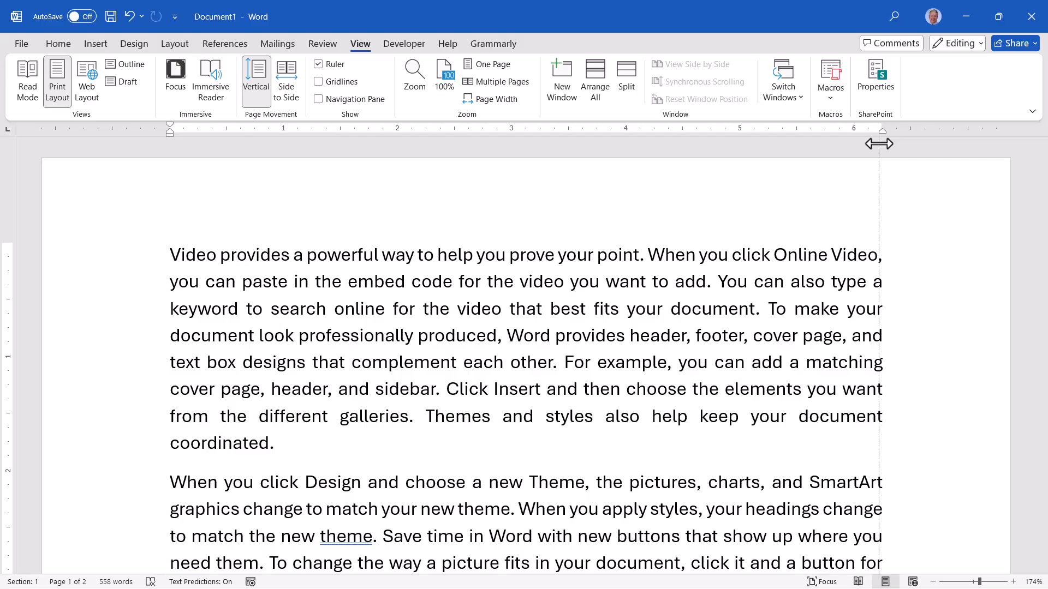
mouse_move(879, 143)
left_mouse_down()
mouse_move(835, 143)
mouse_move(891, 146)
mouse_move(730, 147)
mouse_move(831, 150)
left_mouse_up()
- Fine-tune the top margin very slightly with the vertical ruler
key("alt")
mouse_move(8, 241)
left_mouse_down()
mouse_move(8, 306)
mouse_move(9, 244)
left_mouse_up()
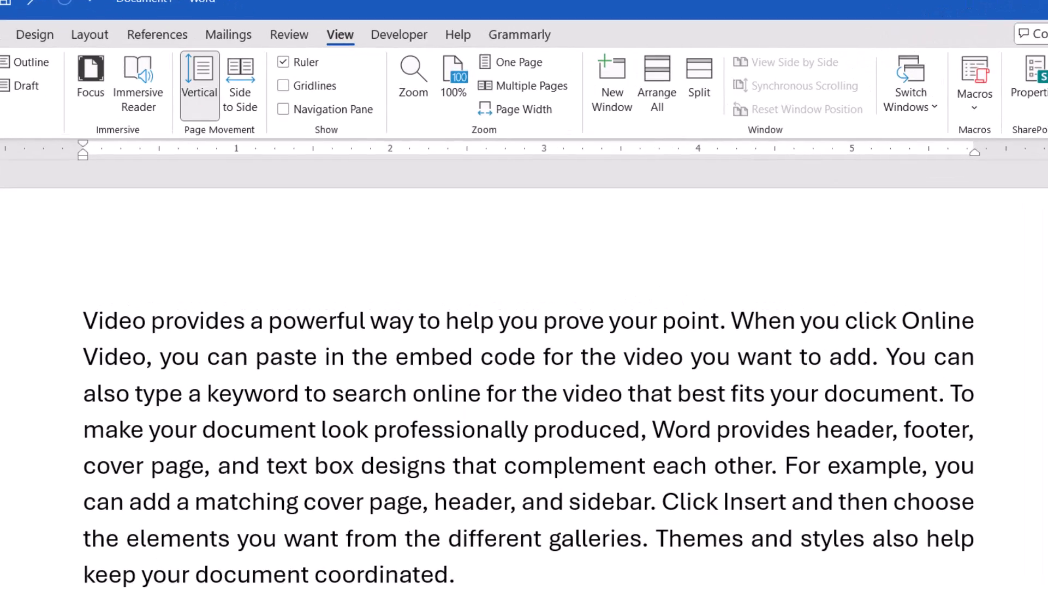
- Set the first paragraph's left and right indentation to 1 inch each
left_click(59, 44)
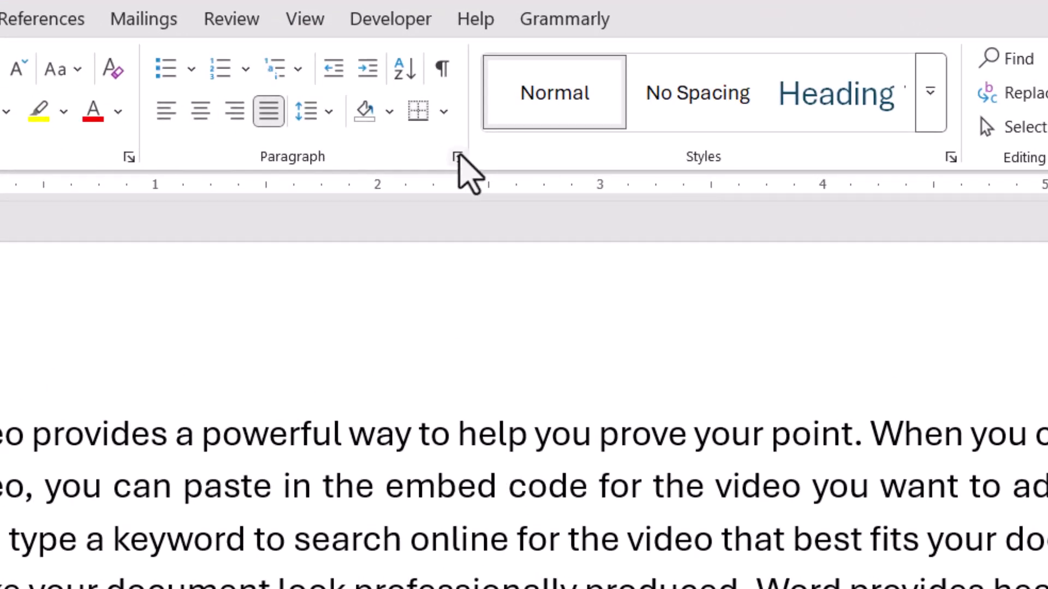
left_click(457, 157)
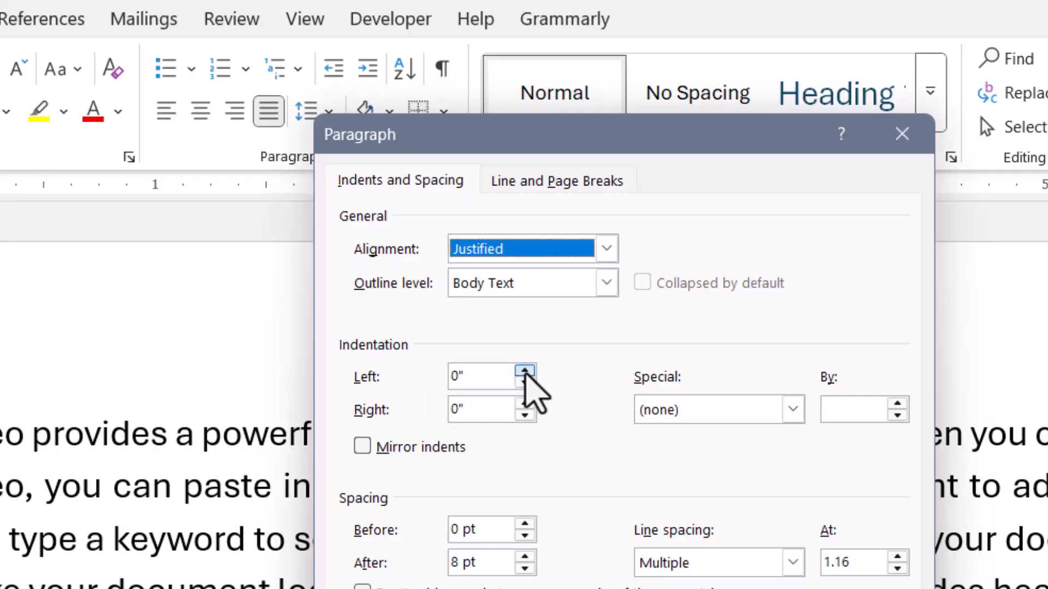
left_click_drag(480, 381, 404, 375)
type("1")
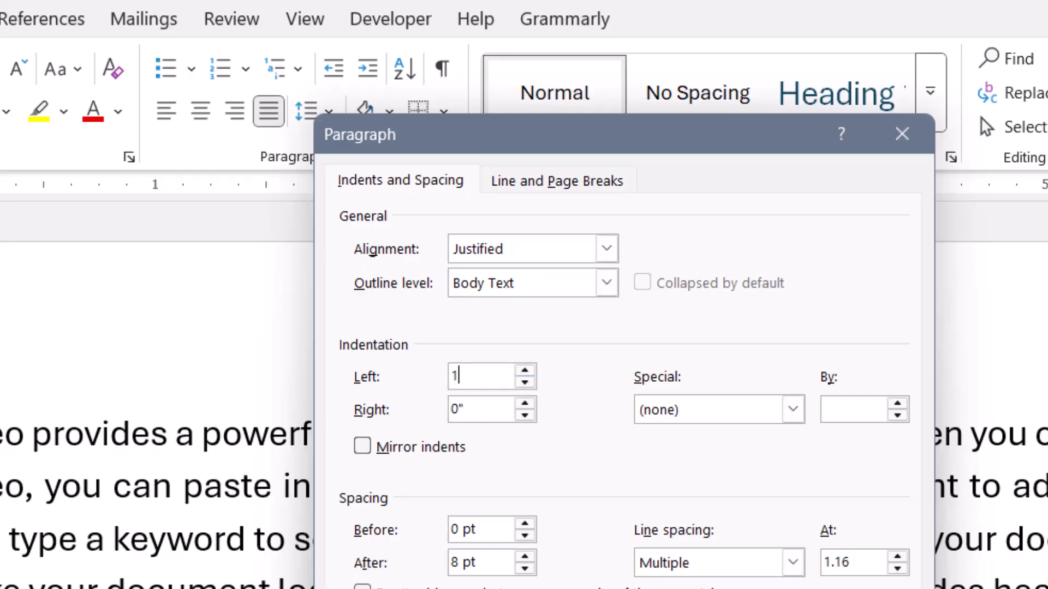
left_click_drag(486, 414, 402, 412)
type("1")
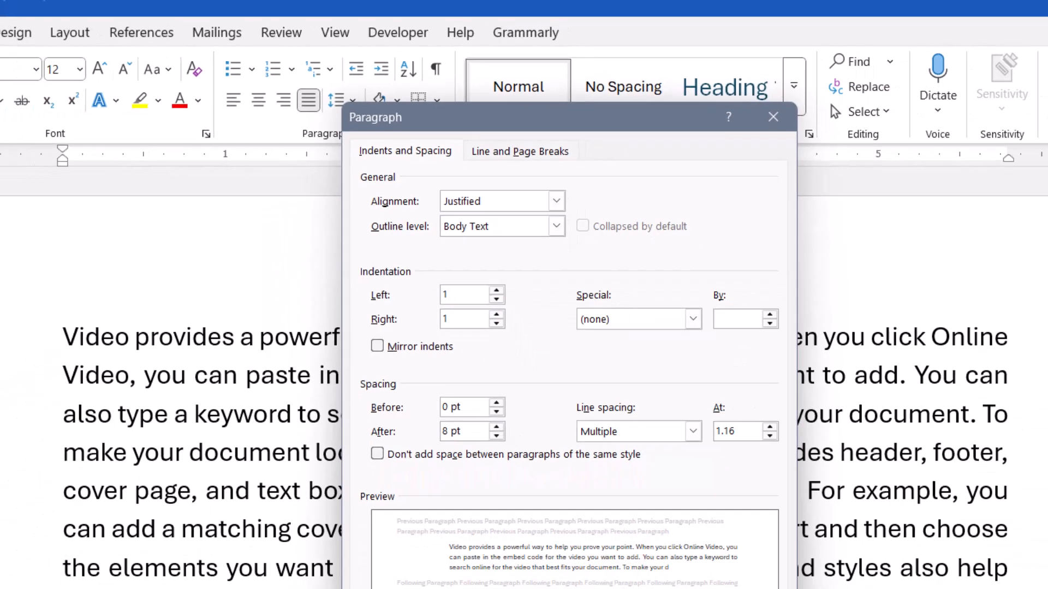
key("Return")
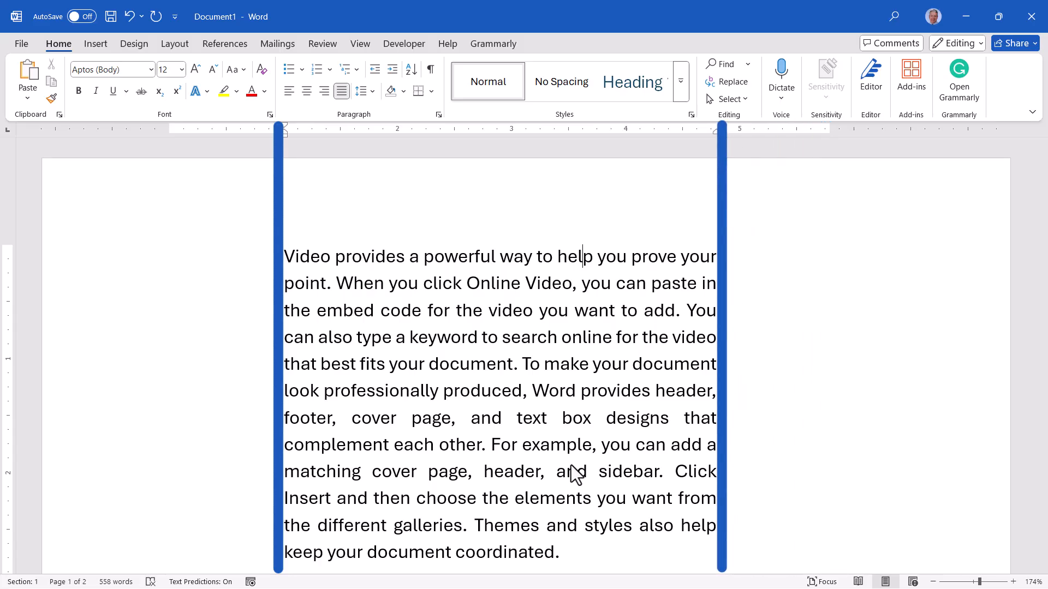
- Set the first paragraph's left and right indents to 0 and give it a first-line indent of 1 inch
left_click(438, 114)
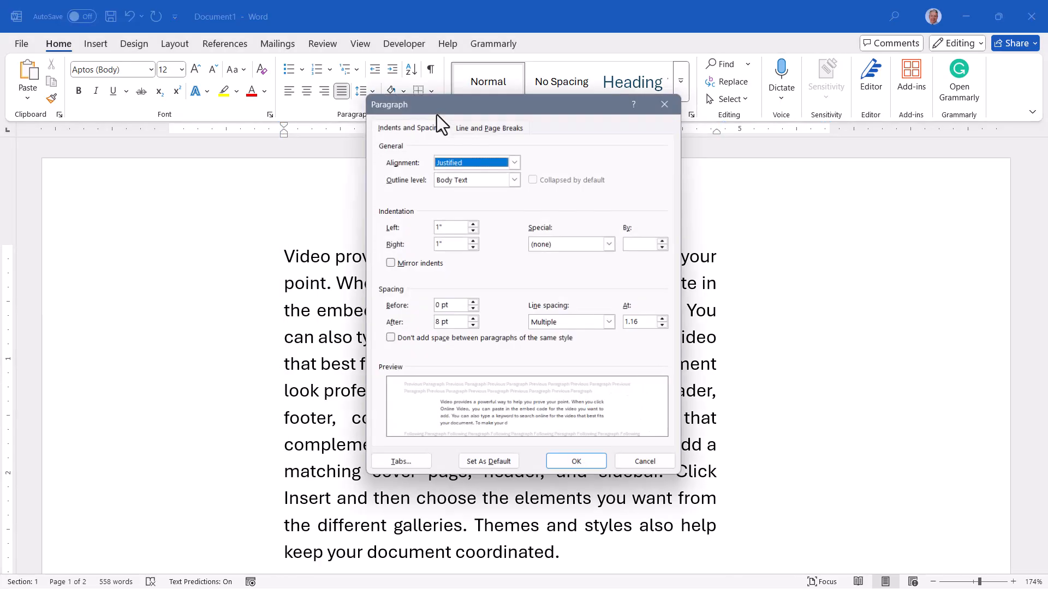
left_click(445, 227)
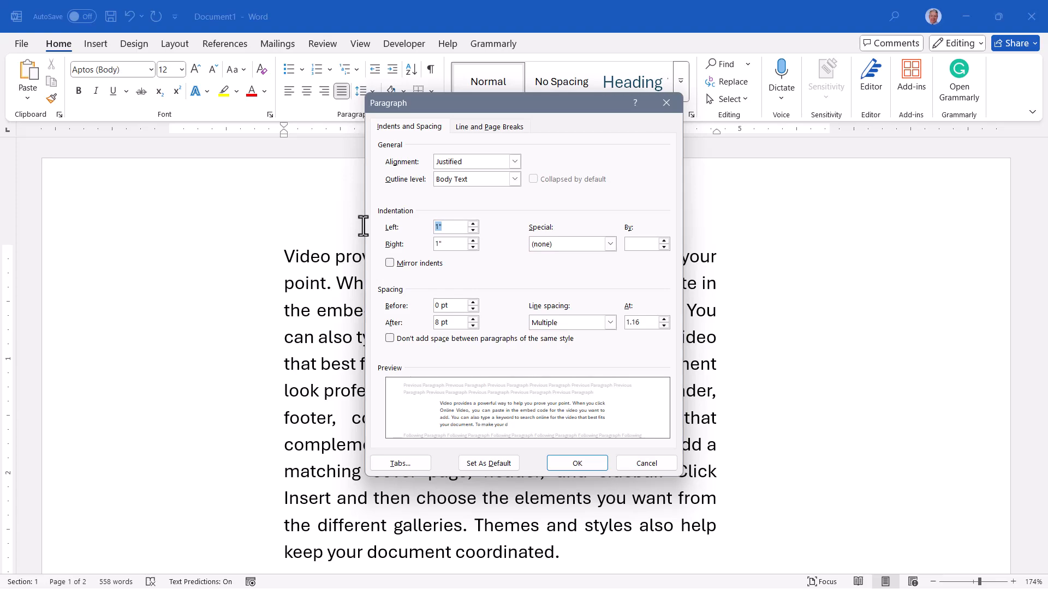
type("0")
key("Tab")
type("0")
left_click(609, 243)
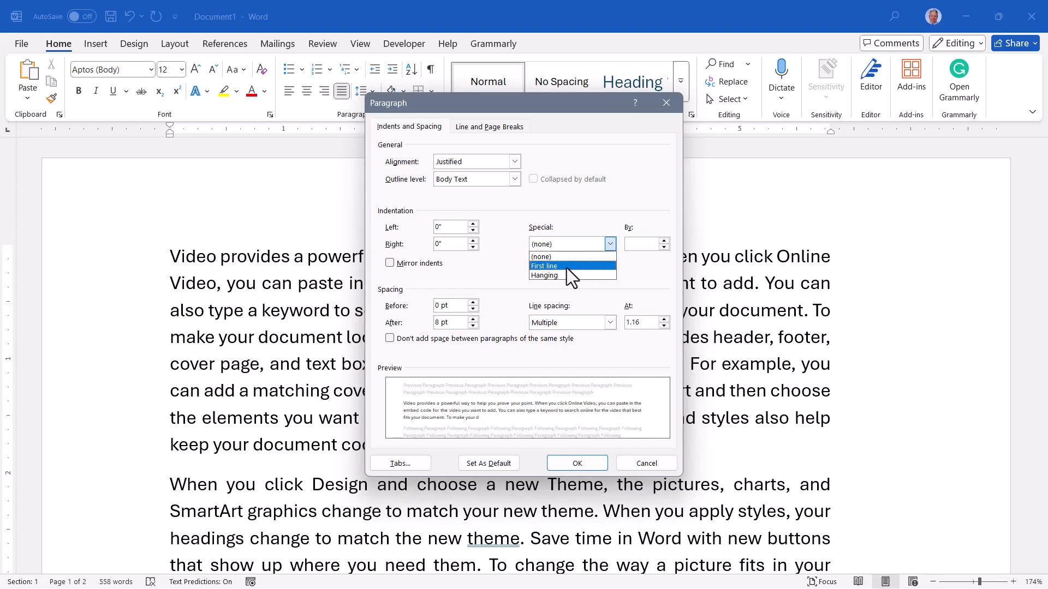
left_click(565, 269)
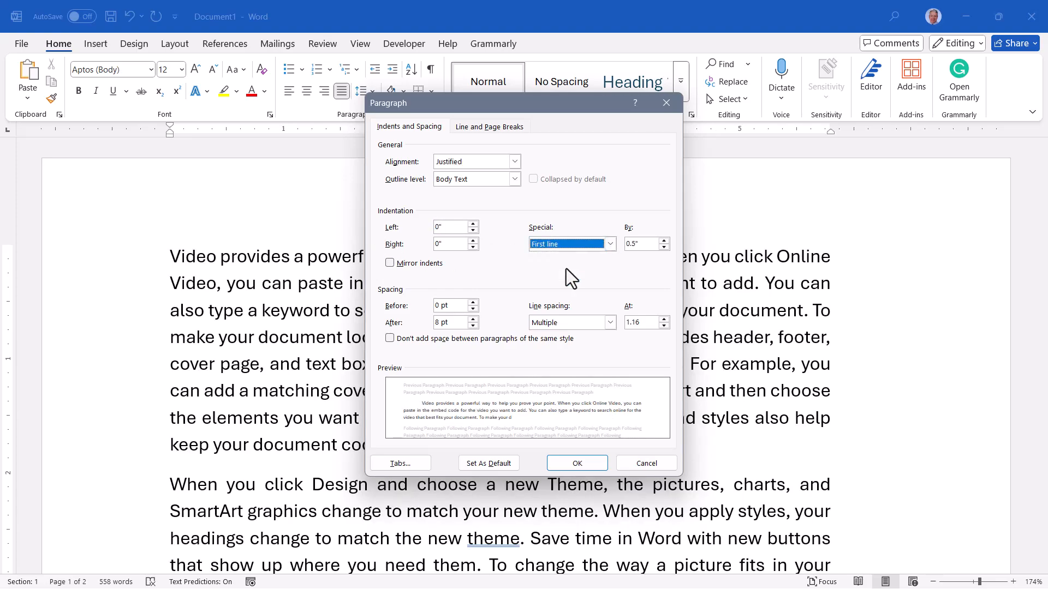
left_click(657, 240)
left_click(589, 464)
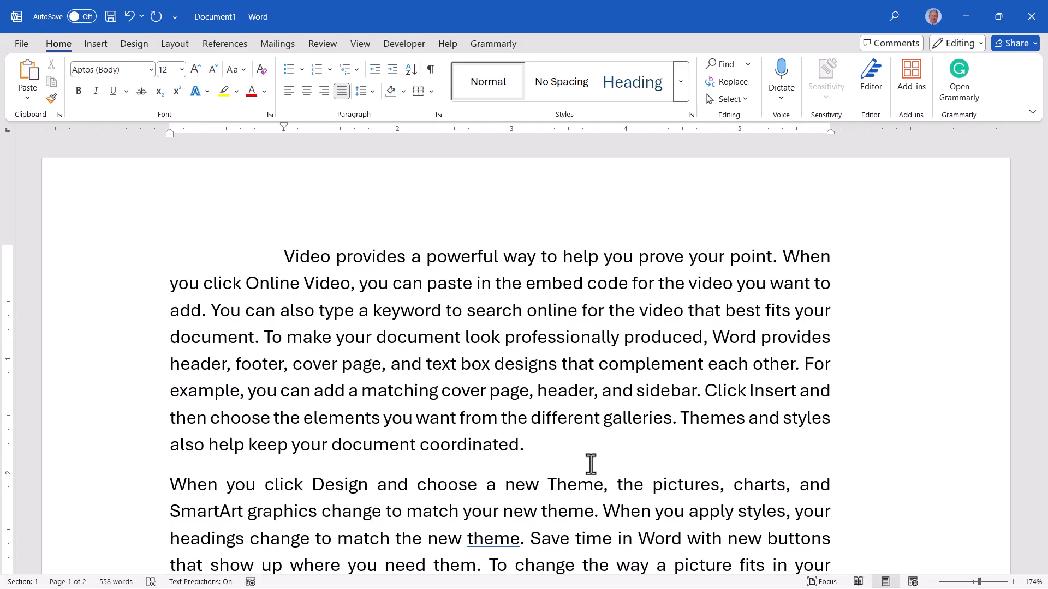
- Change the first paragraph's special indentation to Hanging
left_click(438, 114)
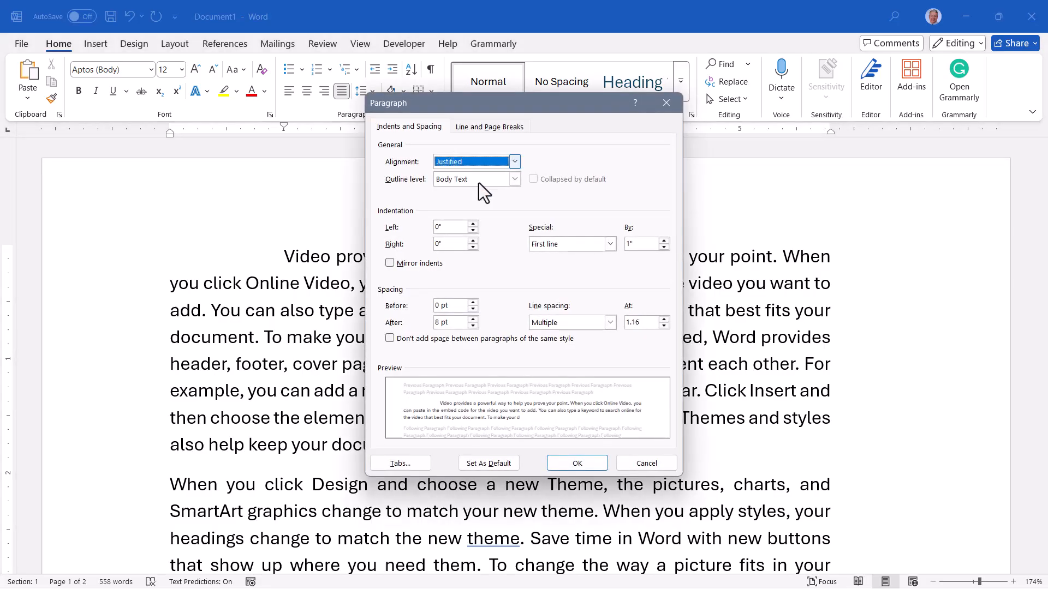
left_click(610, 245)
left_click(570, 276)
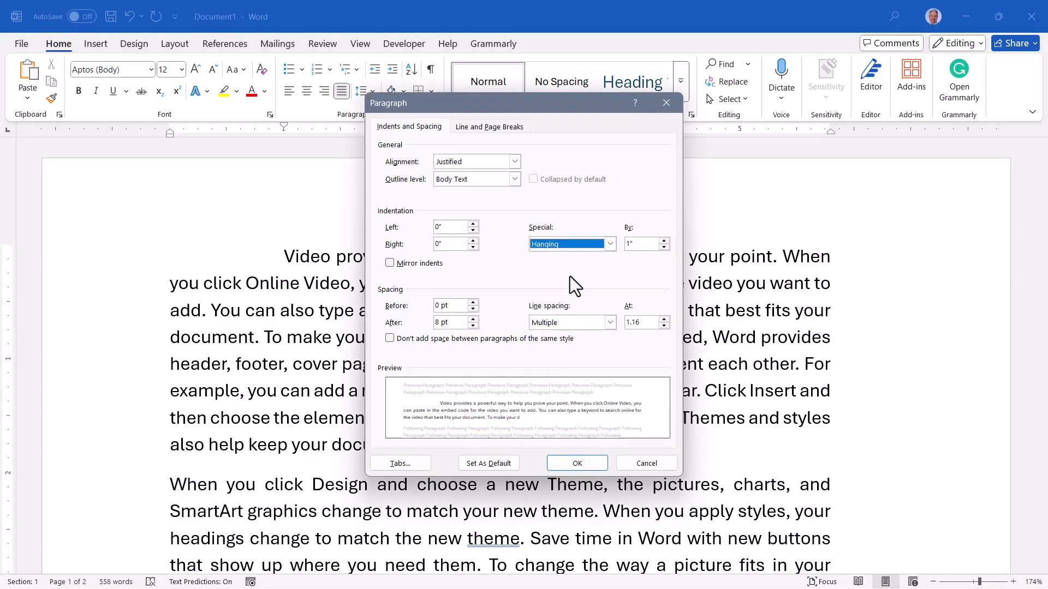
left_click(555, 462)
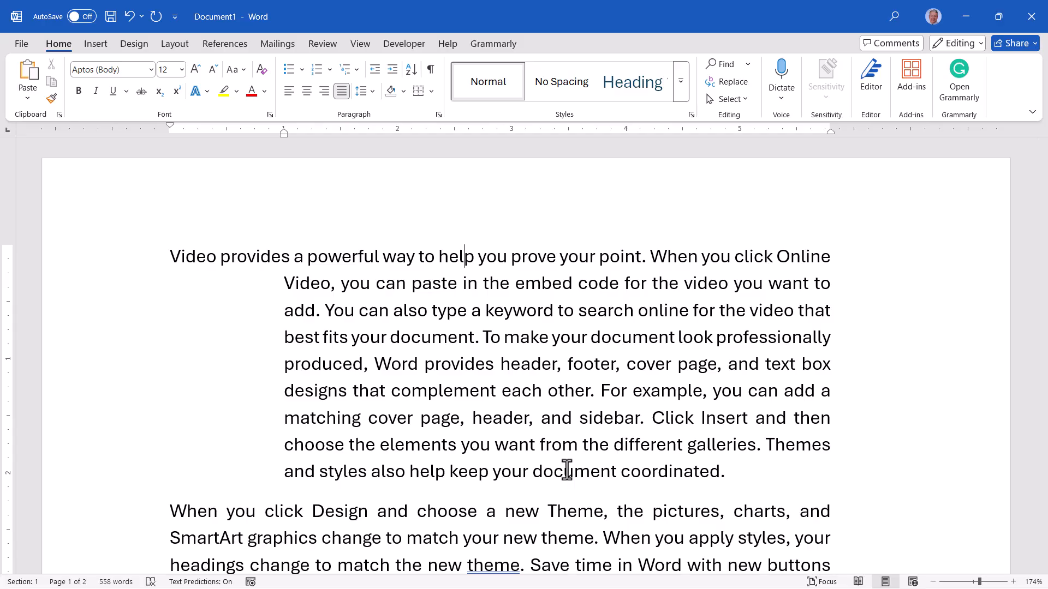
- Set the first paragraph's left and right indents to 1 inch each and its special indentation to First line
left_click(438, 114)
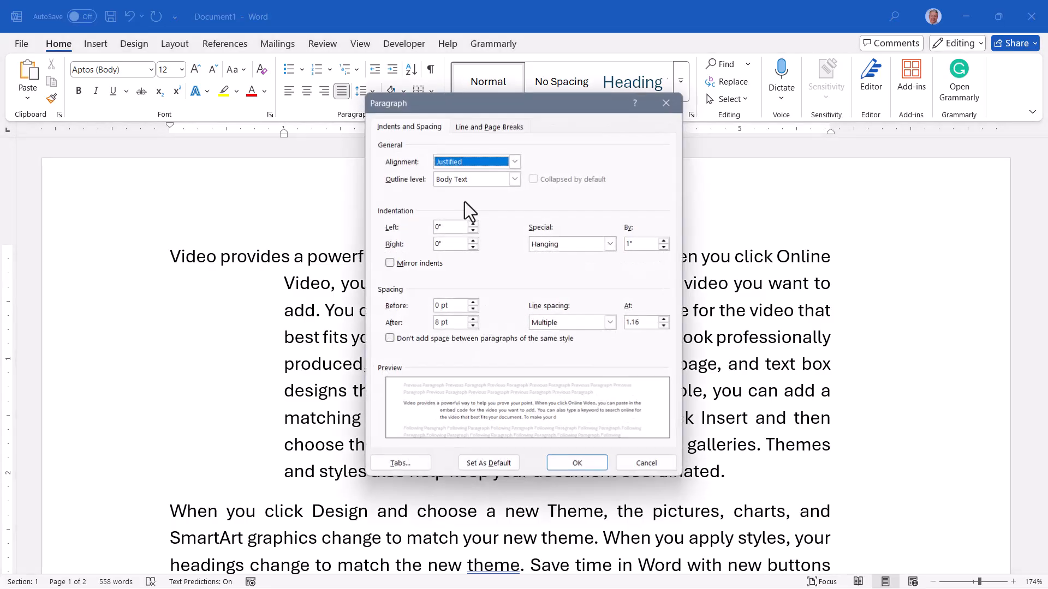
double_click(457, 228)
type("1")
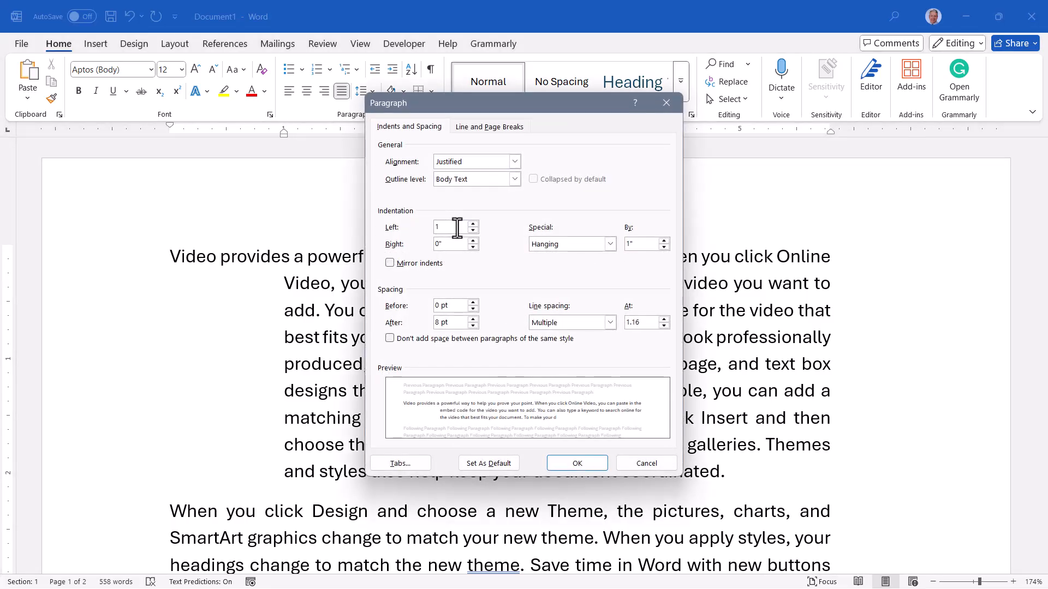
double_click(446, 244)
type("1")
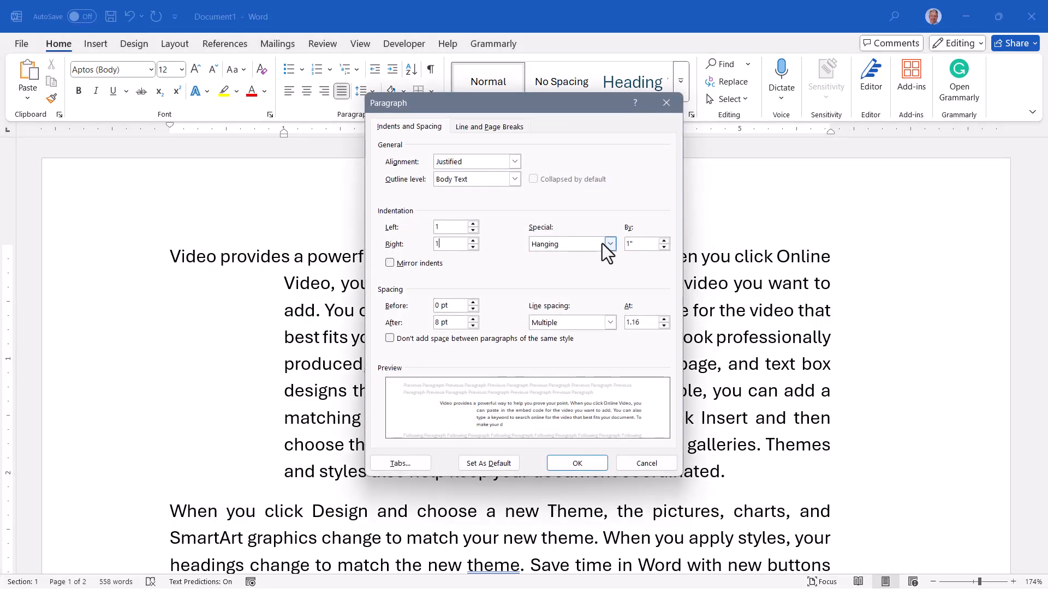
left_click(594, 246)
left_click(568, 265)
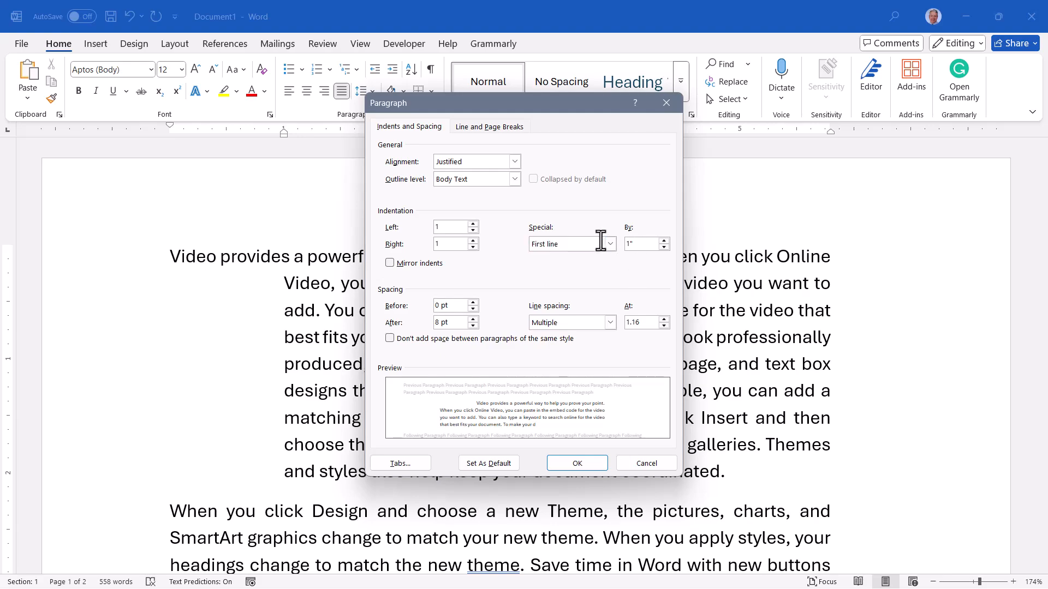
left_click(576, 463)
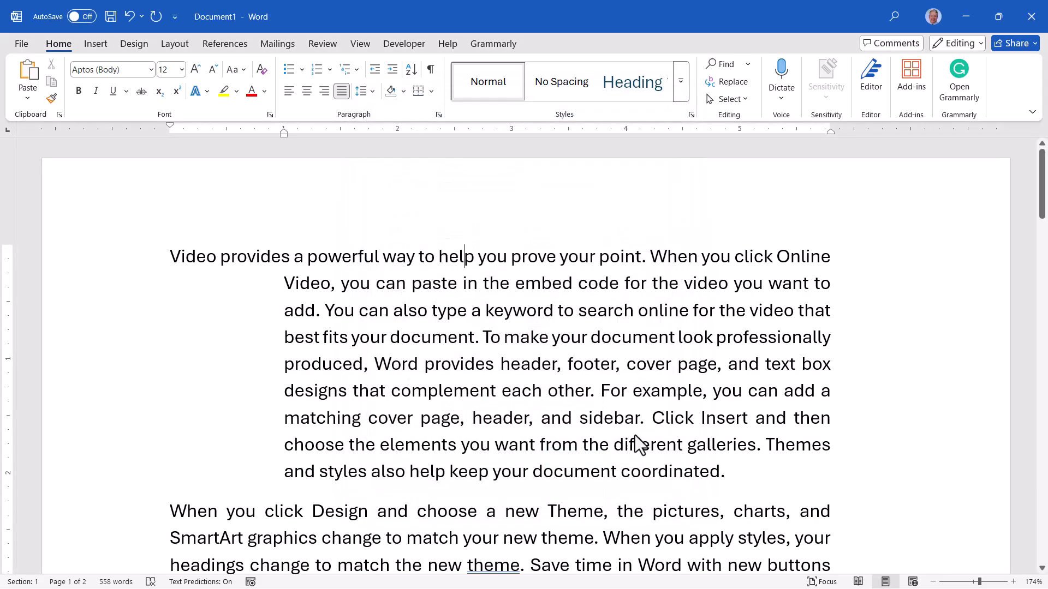
- Reset the first paragraph's left and right indents to 0 and its special indentation to none
left_click(438, 115)
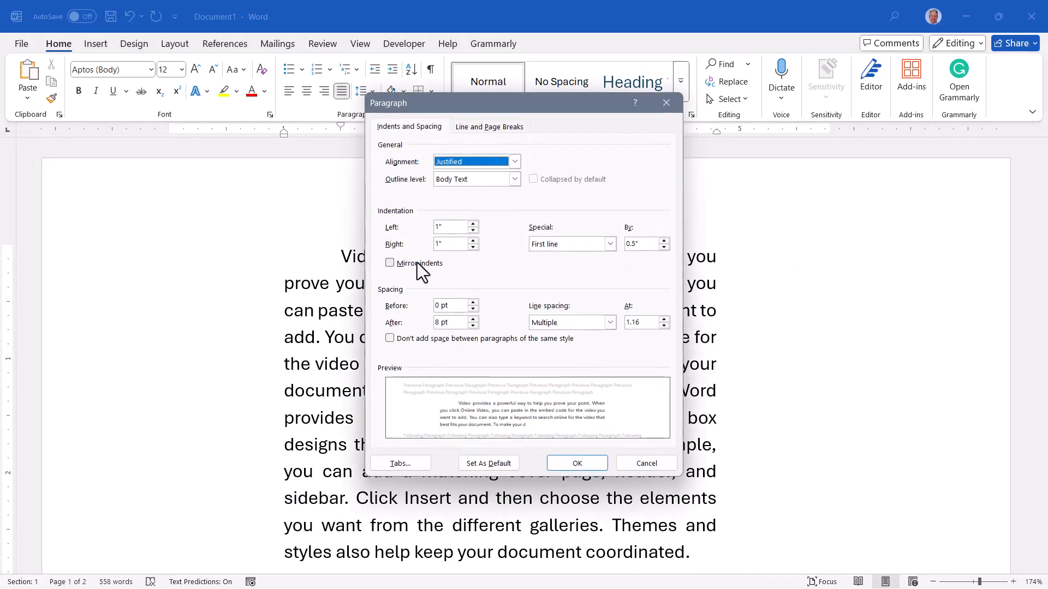
left_click_drag(454, 226, 413, 233)
type("0")
key("Tab")
type("0")
left_click(587, 244)
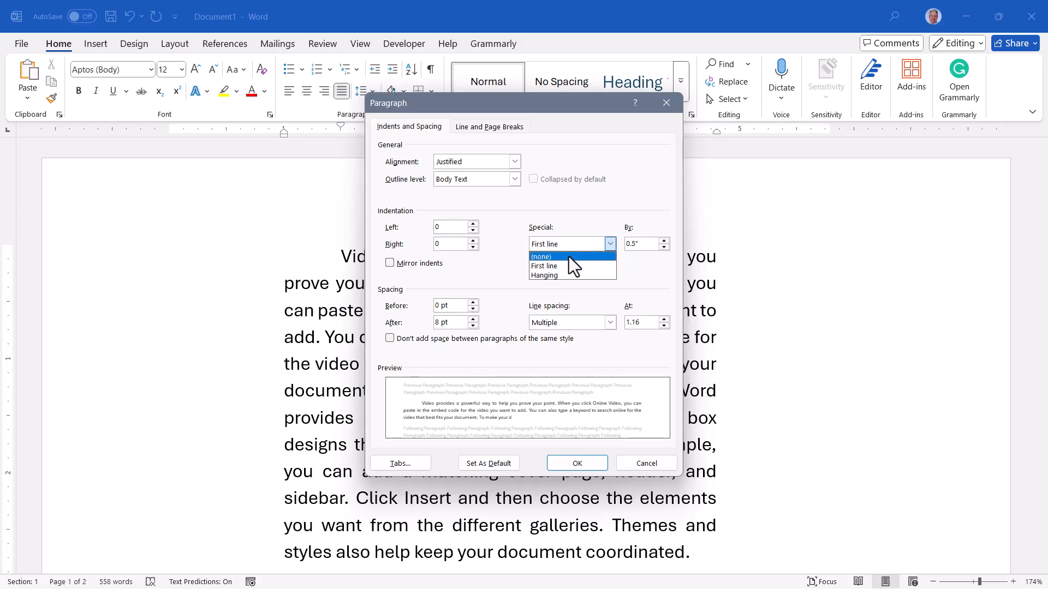
left_click(568, 257)
key("Return")
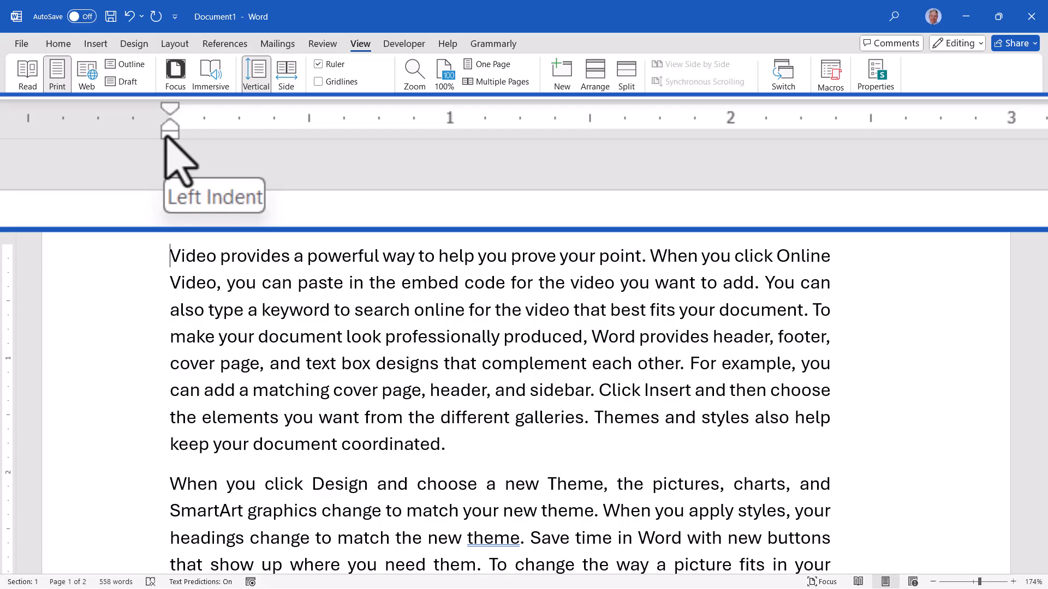
- Try a 0.5 inch left indent on the first paragraph with the ruler and move its right indent inward
mouse_move(166, 138)
left_mouse_down()
mouse_move(304, 155)
mouse_move(301, 146)
left_mouse_up()
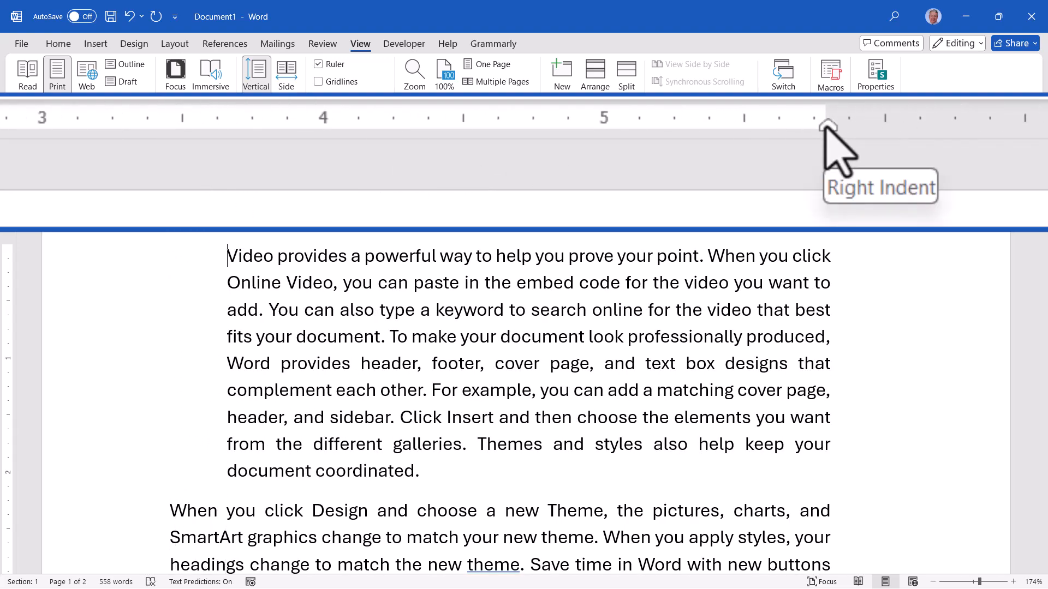
mouse_move(824, 126)
left_mouse_down()
mouse_move(825, 136)
mouse_move(764, 164)
mouse_move(615, 173)
mouse_move(609, 157)
mouse_move(753, 155)
mouse_move(635, 153)
mouse_move(718, 134)
left_mouse_up()
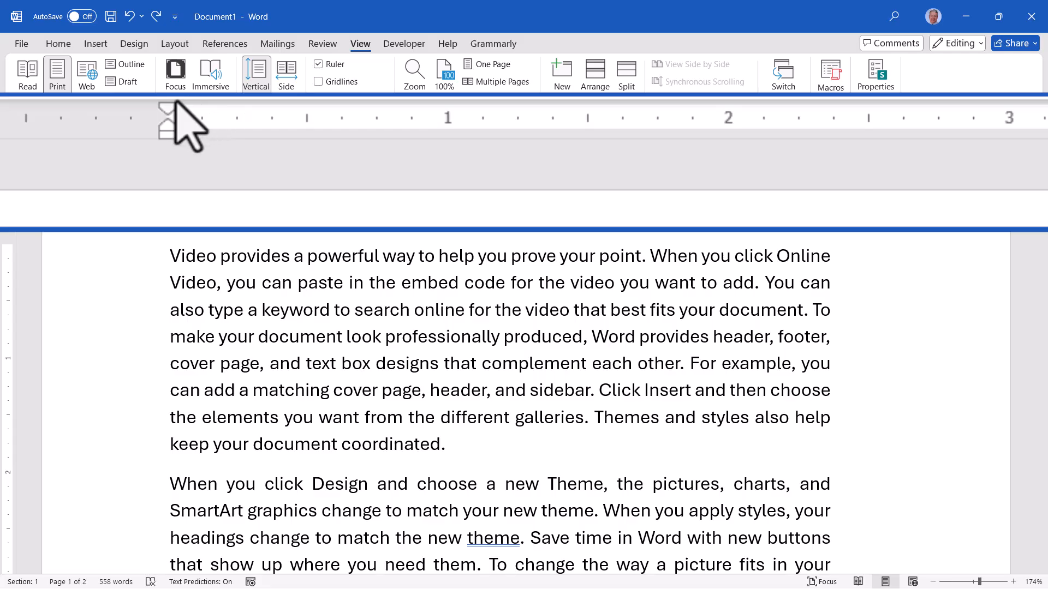
- Try out the first-line, hanging, right and left indent markers of the ruler on the first paragraph
mouse_move(167, 107)
left_mouse_down()
mouse_move(452, 106)
mouse_move(170, 111)
left_mouse_up()
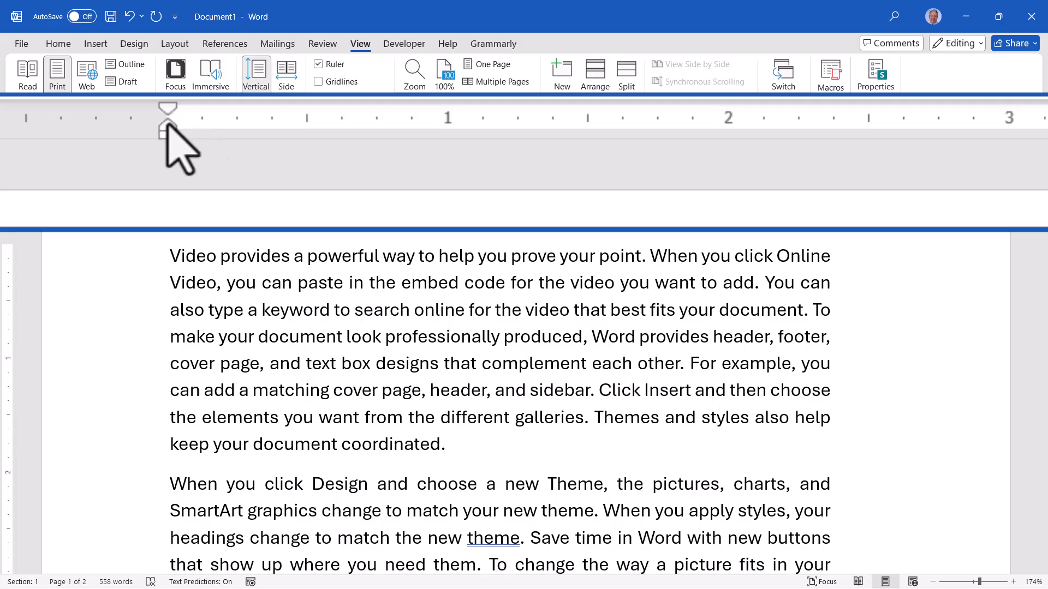
mouse_move(167, 125)
left_mouse_down()
mouse_move(433, 129)
mouse_move(170, 127)
mouse_move(307, 131)
mouse_move(451, 118)
left_mouse_up()
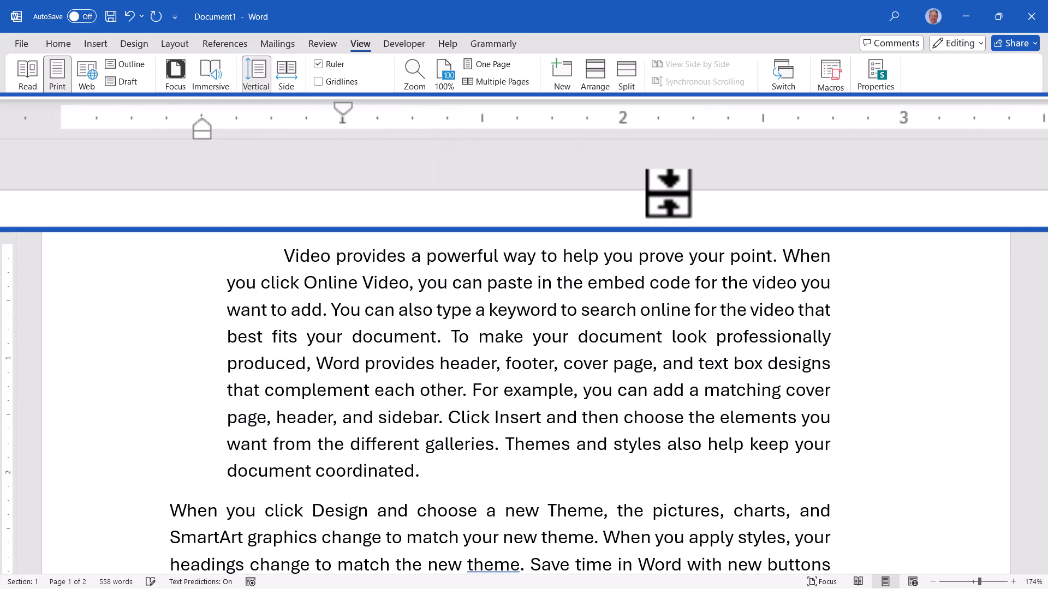
left_click_drag(827, 127, 670, 144)
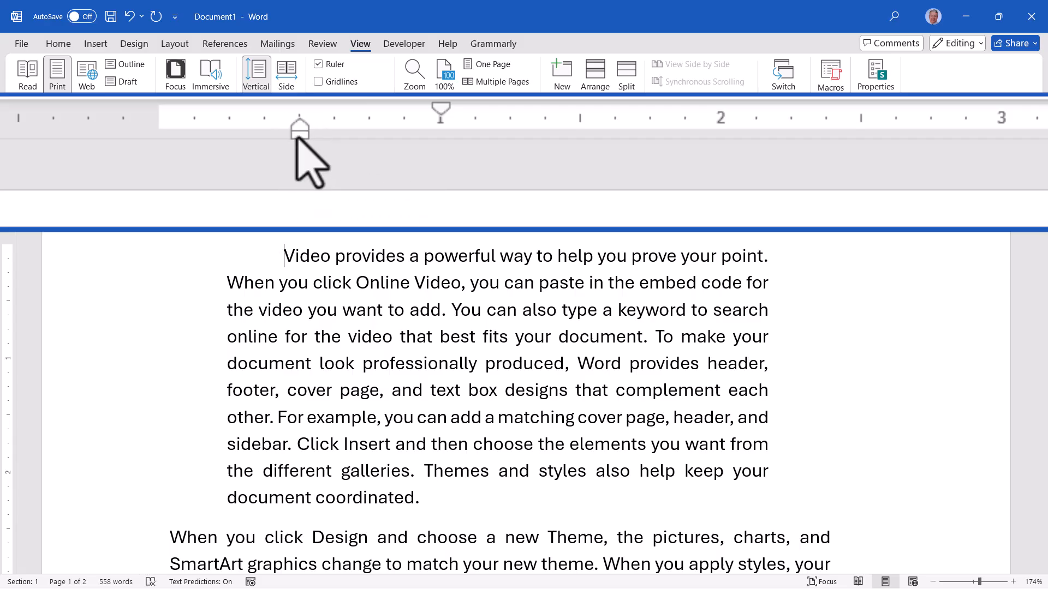
mouse_move(294, 137)
left_mouse_down()
mouse_move(213, 155)
mouse_move(389, 144)
mouse_move(285, 154)
left_mouse_up()
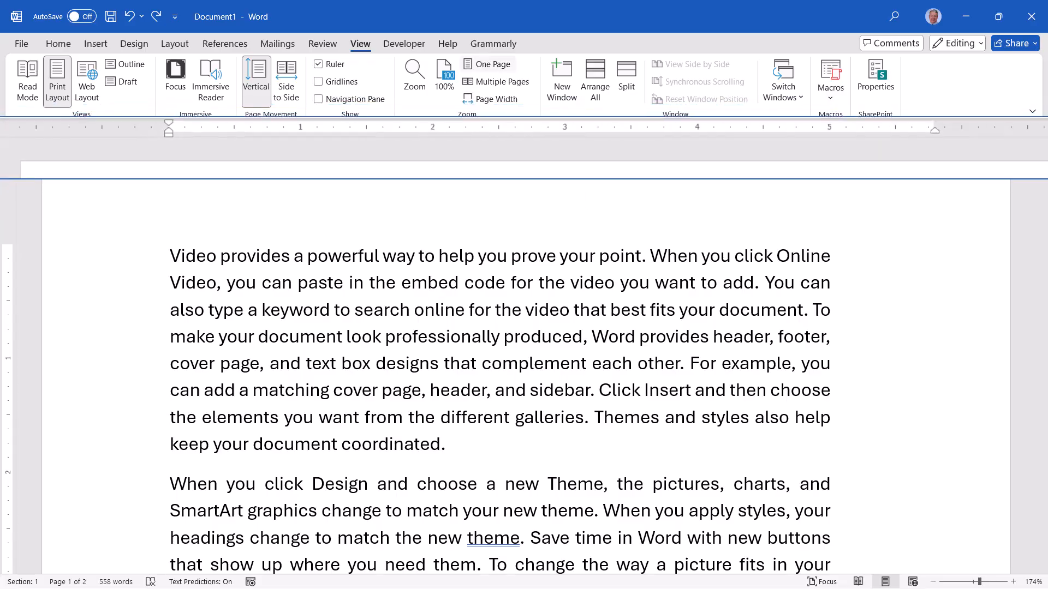
- Give all paragraphs in the document a first-line indent of about 0.5 inch with the ruler
scroll(691, 317, "down", 10)
key("ctrl+a")
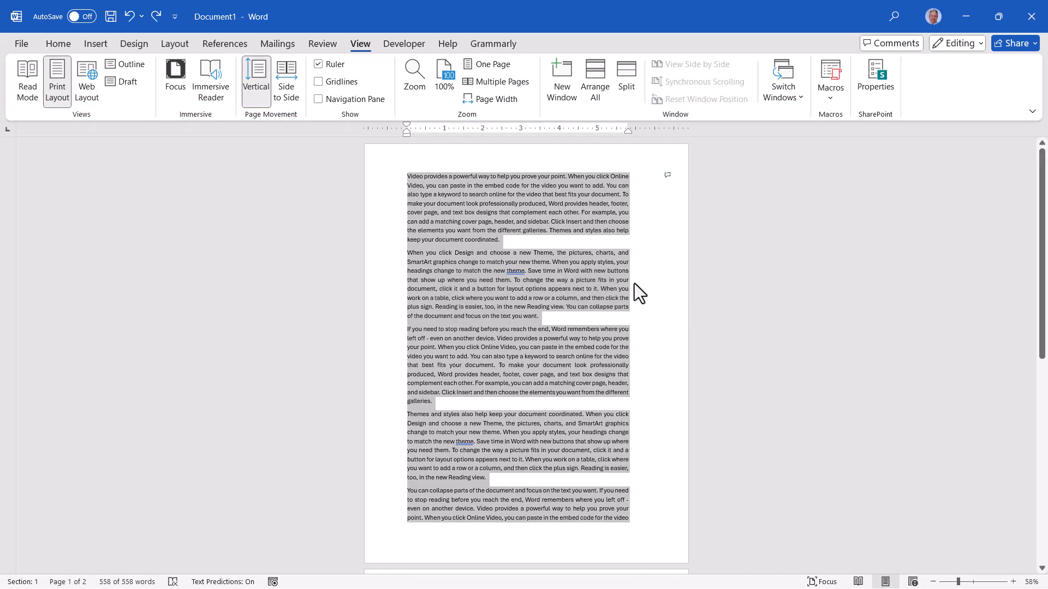
left_click_drag(406, 125, 426, 126)
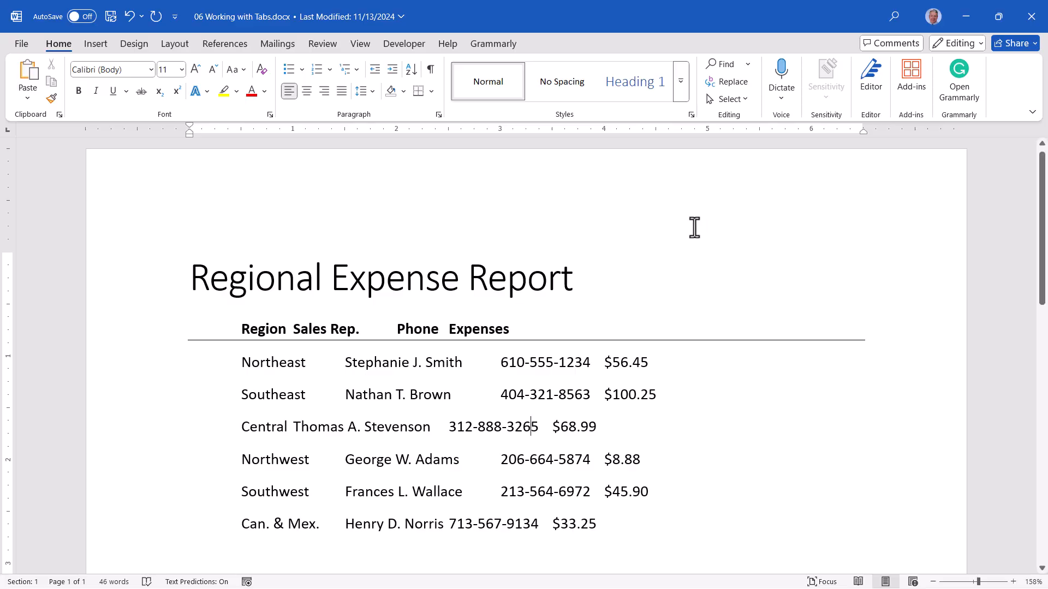
- View the tab stop settings of the Central row in the expense report and leave them without changes
left_click(438, 115)
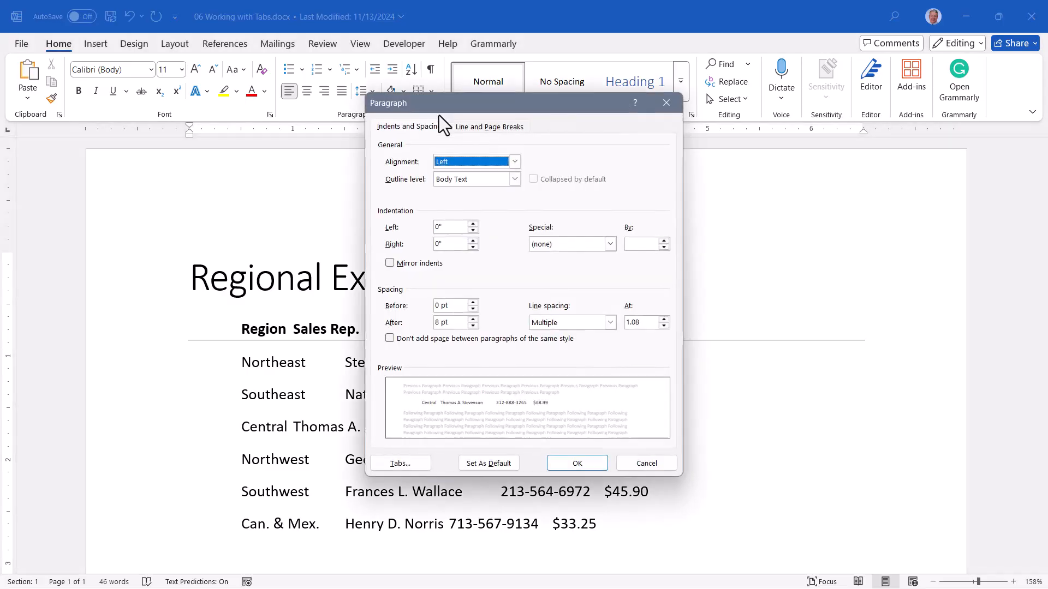
left_click(412, 467)
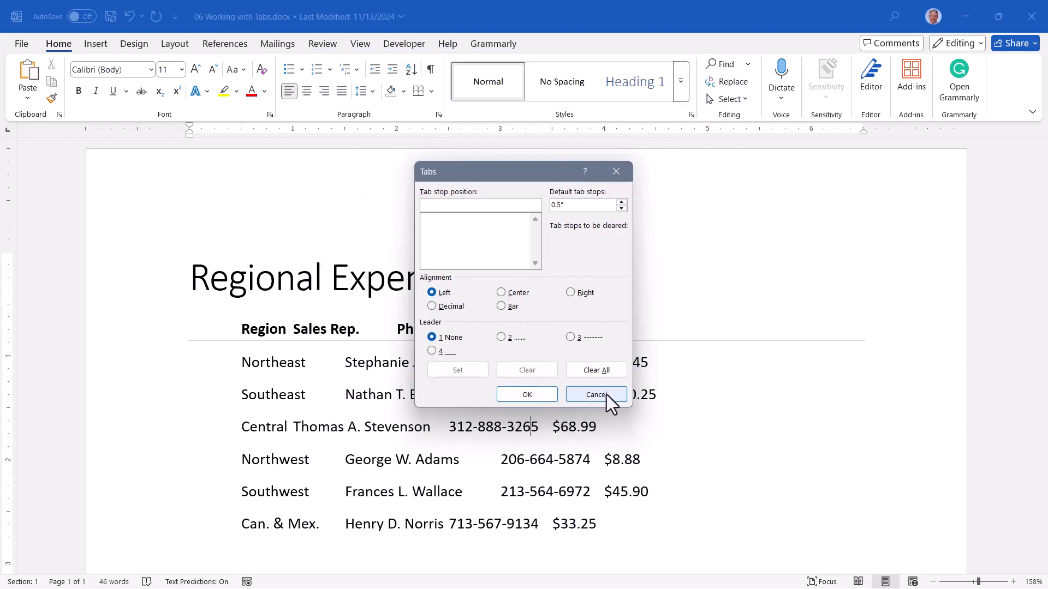
left_click(607, 395)
- Show the formatting marks to examine the tabs in the expense report, and hide them again
key("ctrl+Home")
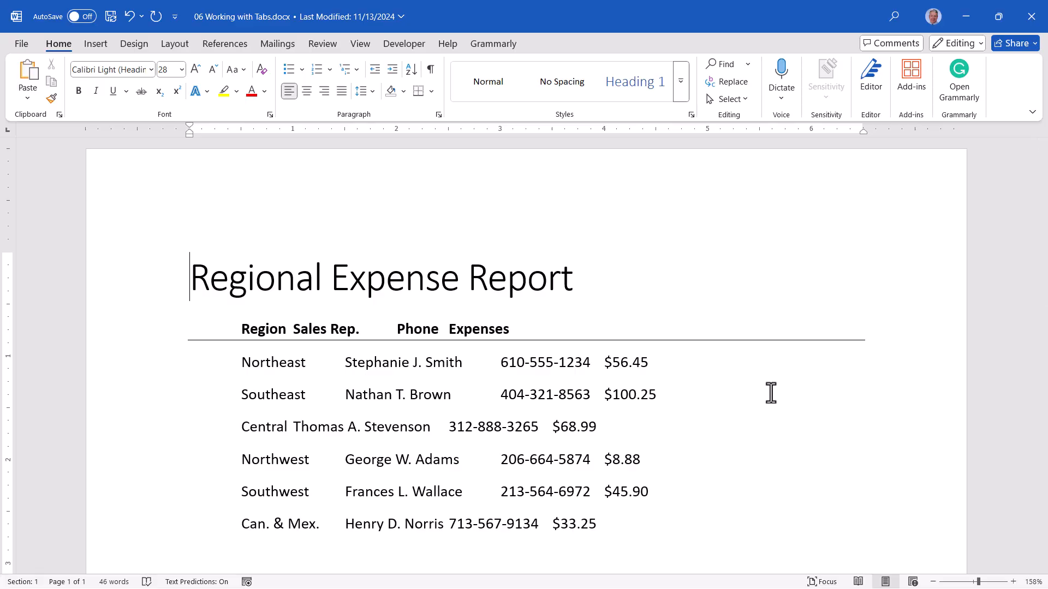
left_click(431, 70)
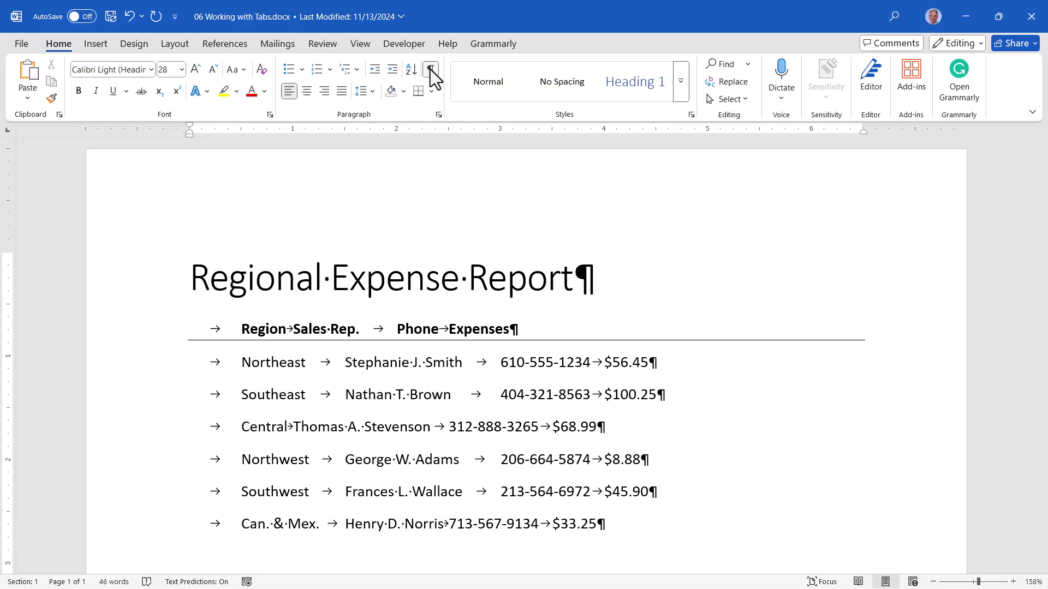
left_click(431, 70)
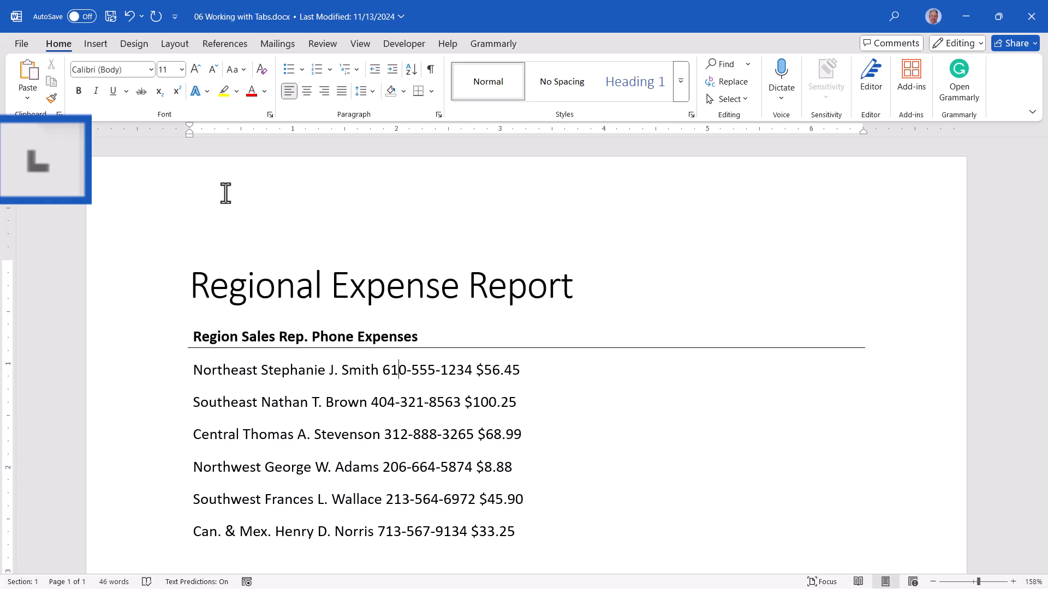
- Cycle the ruler's tab selector through all tab and indent types back to the left tab
left_click(8, 131)
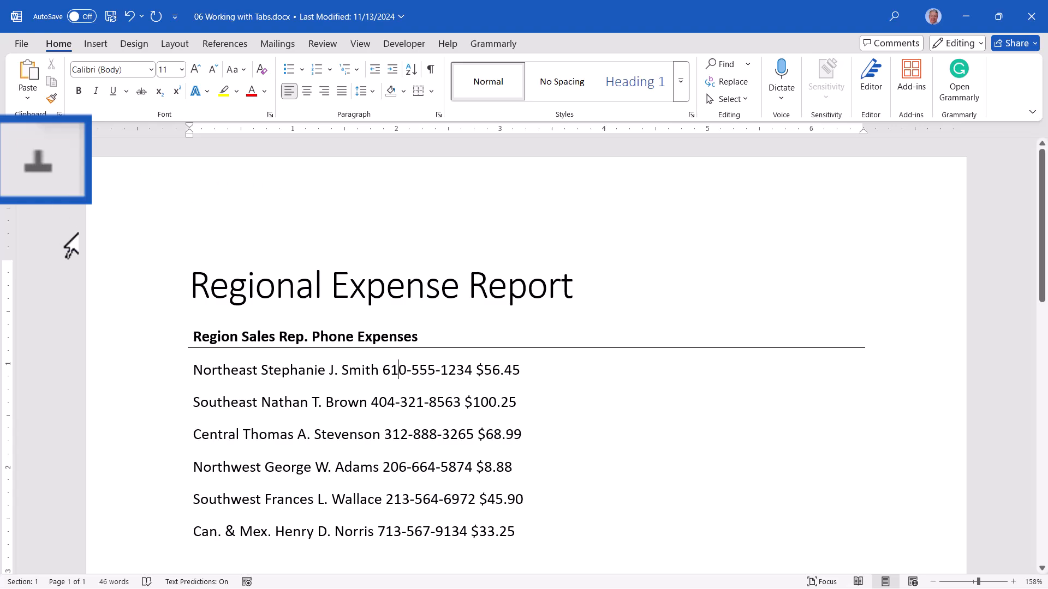
left_click(9, 131)
left_click(9, 130)
left_click(8, 130)
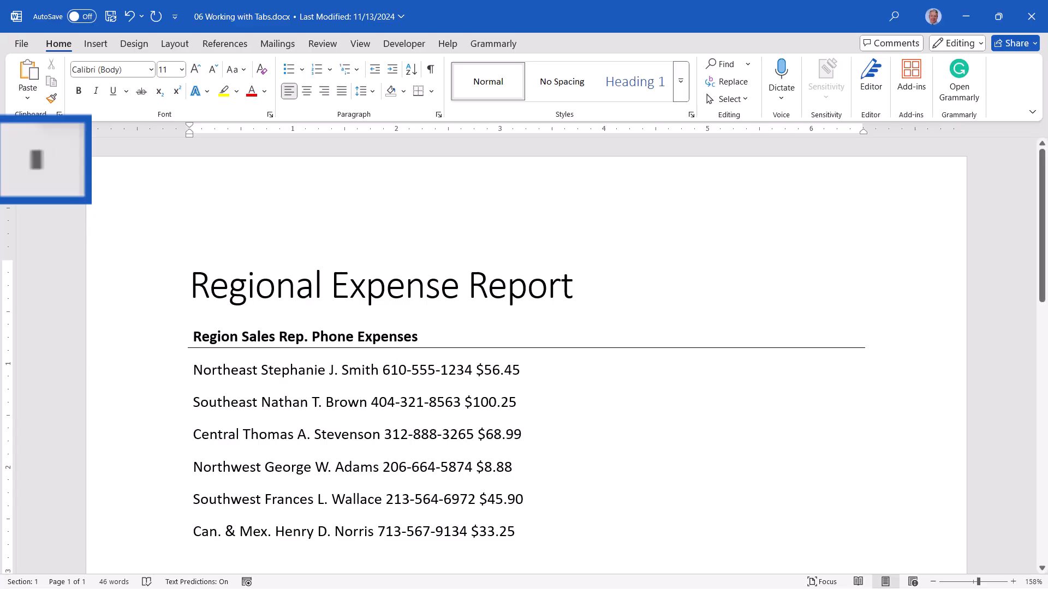
left_click(8, 130)
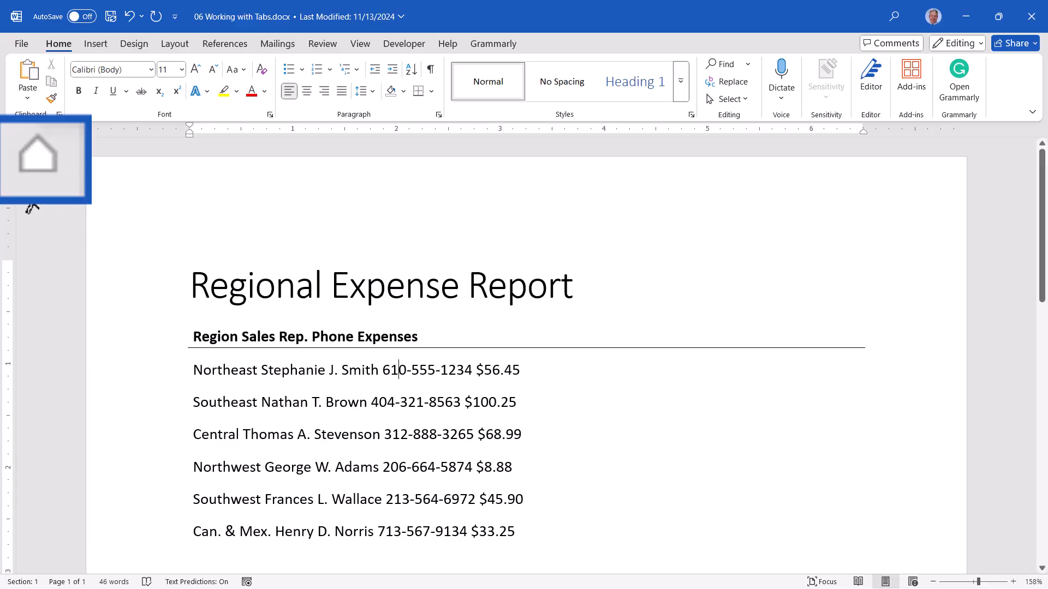
left_click(8, 131)
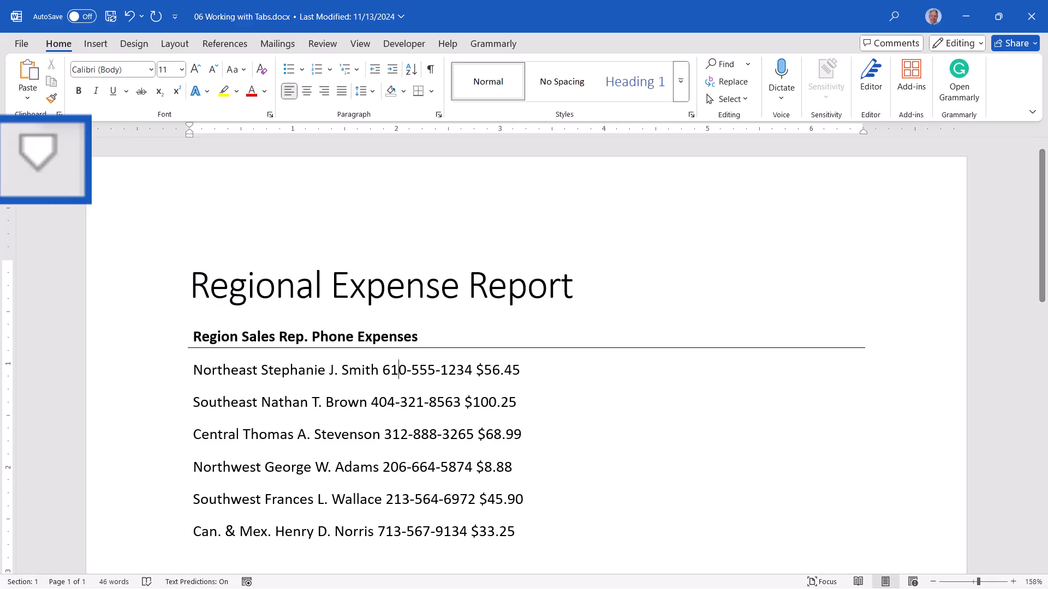
left_click(8, 130)
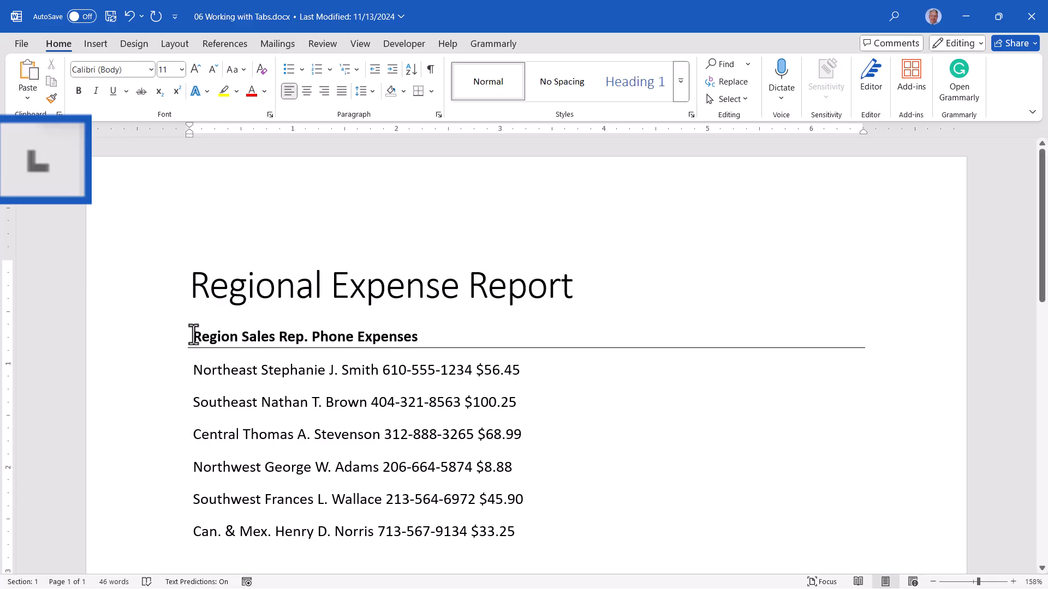
- Place a left tab stop at 1.5 inches on the ruler for the heading line and all six region rows
left_click_drag(192, 335, 515, 522)
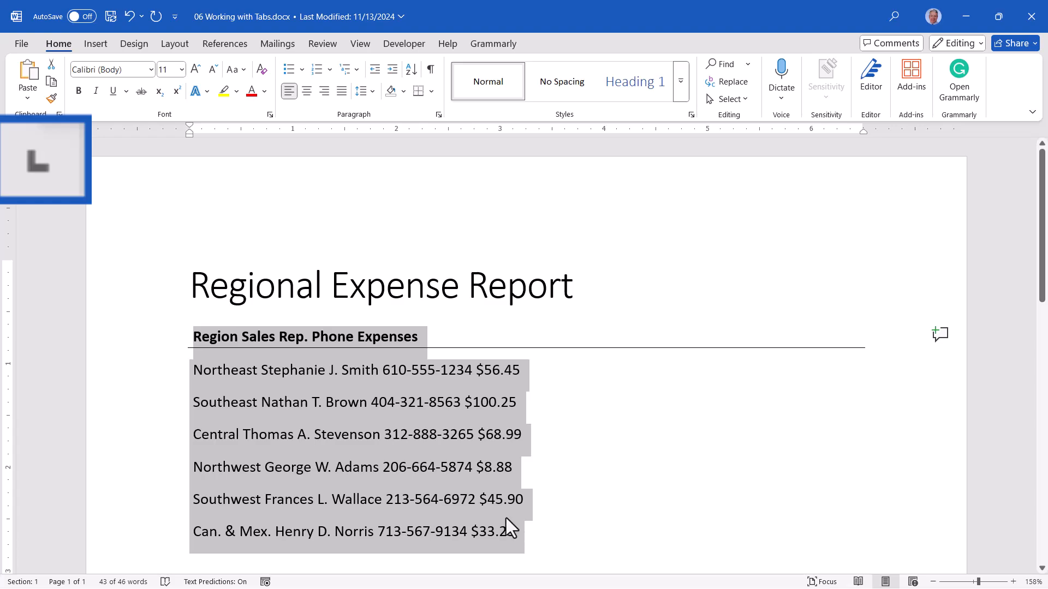
left_click(345, 130)
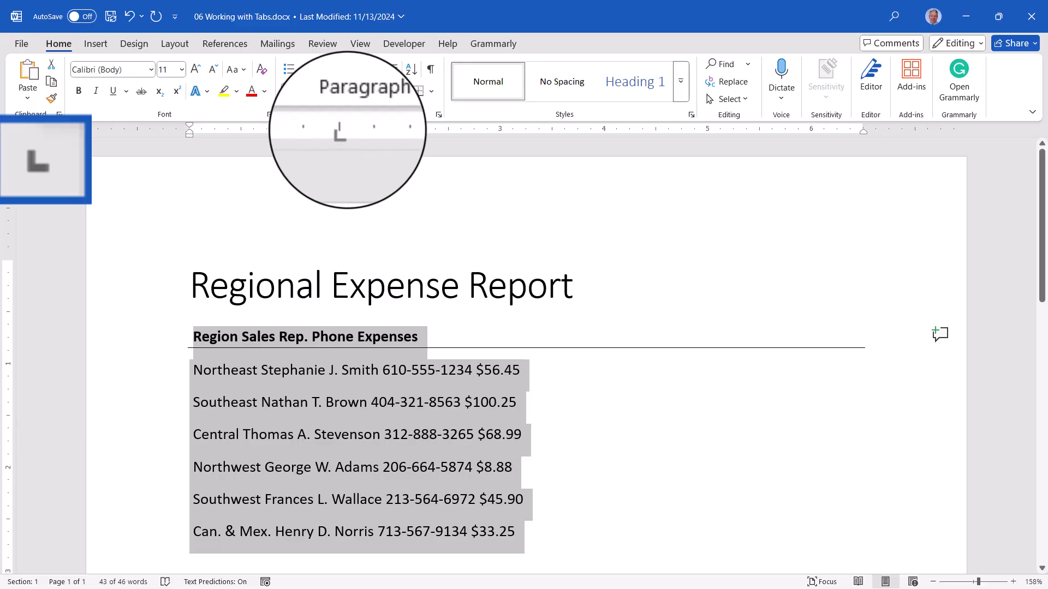
key("ctrl+z")
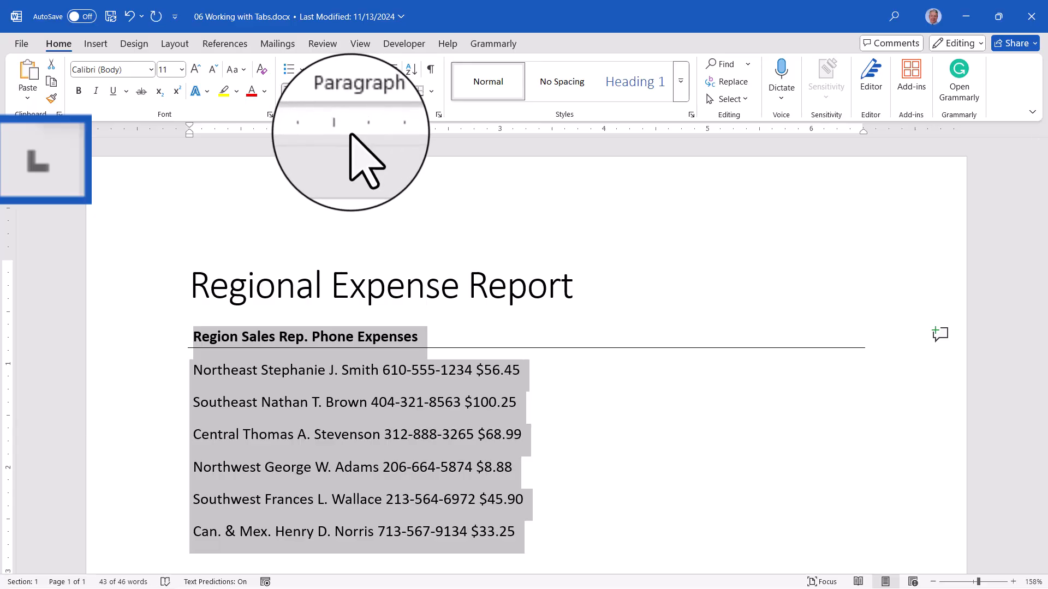
left_click(348, 129)
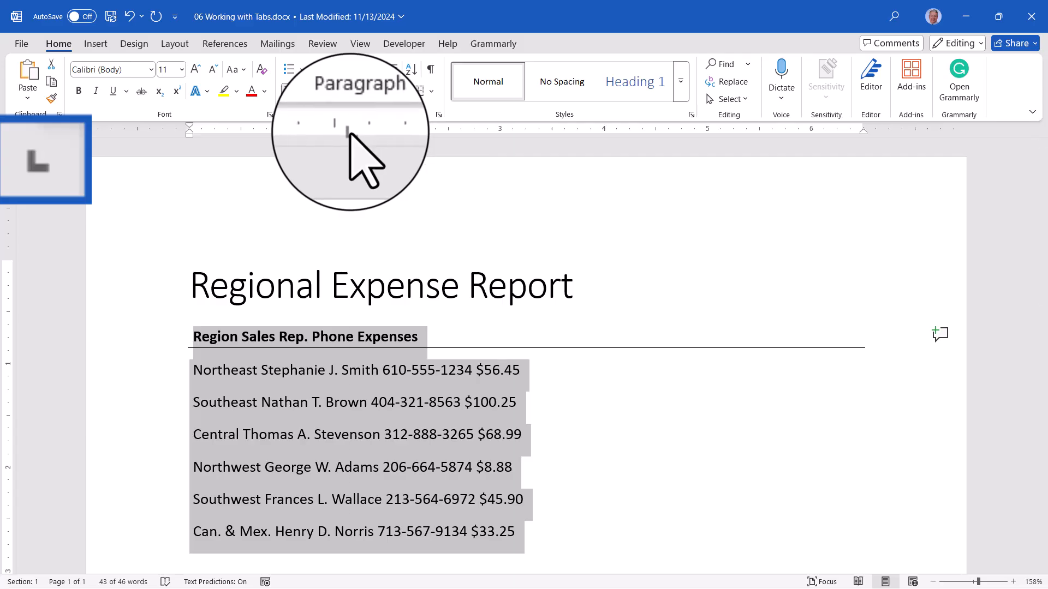
mouse_move(351, 132)
left_mouse_down()
mouse_move(390, 133)
mouse_move(331, 132)
mouse_move(367, 132)
mouse_move(340, 132)
mouse_move(346, 151)
left_mouse_up()
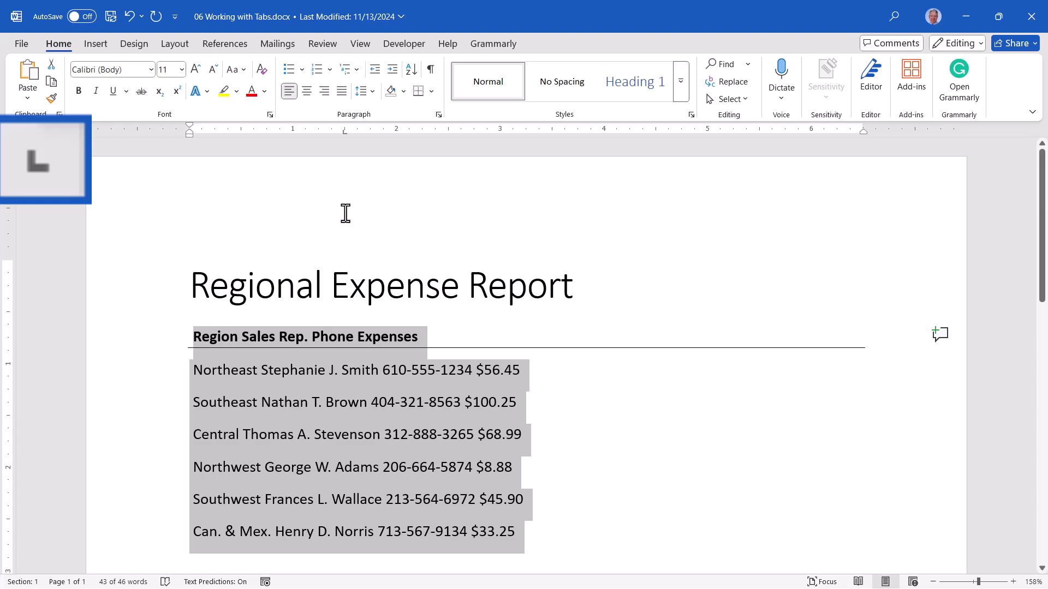
- Insert a tab before the sales rep's name in each of the six region rows
left_click(260, 371)
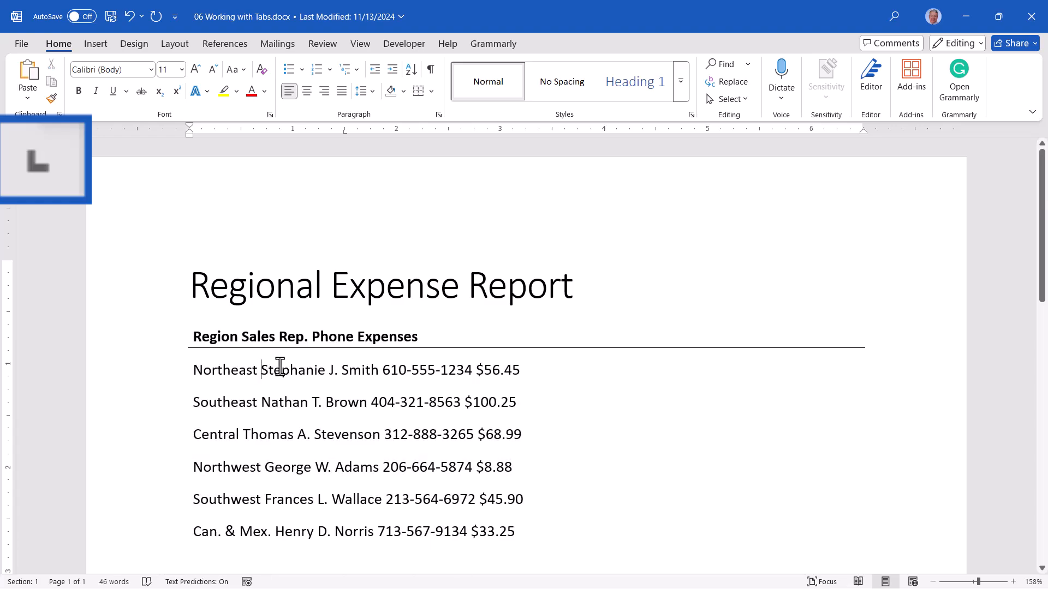
key("Tab")
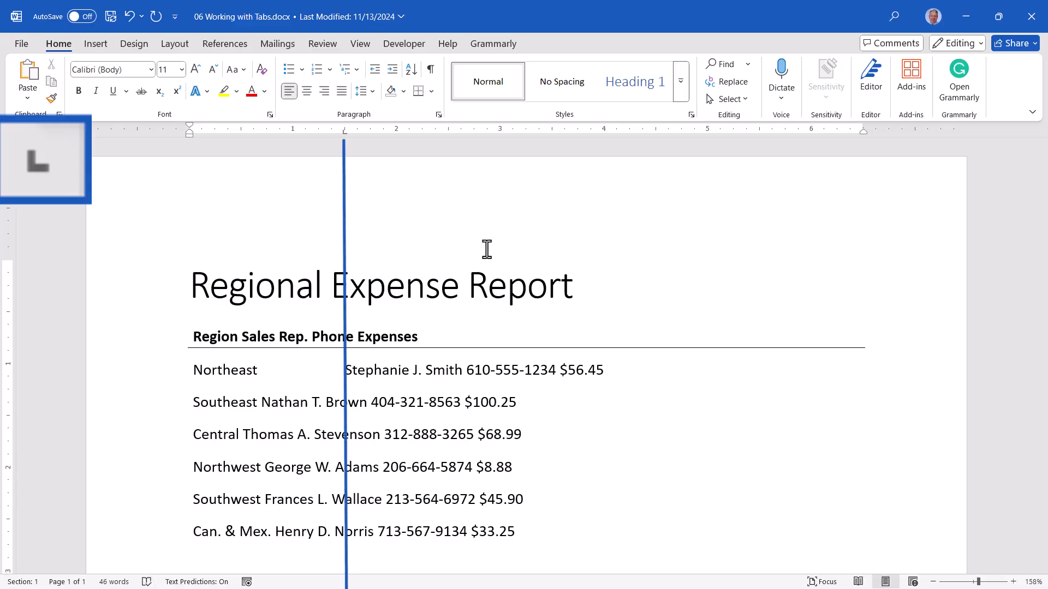
left_click(262, 404)
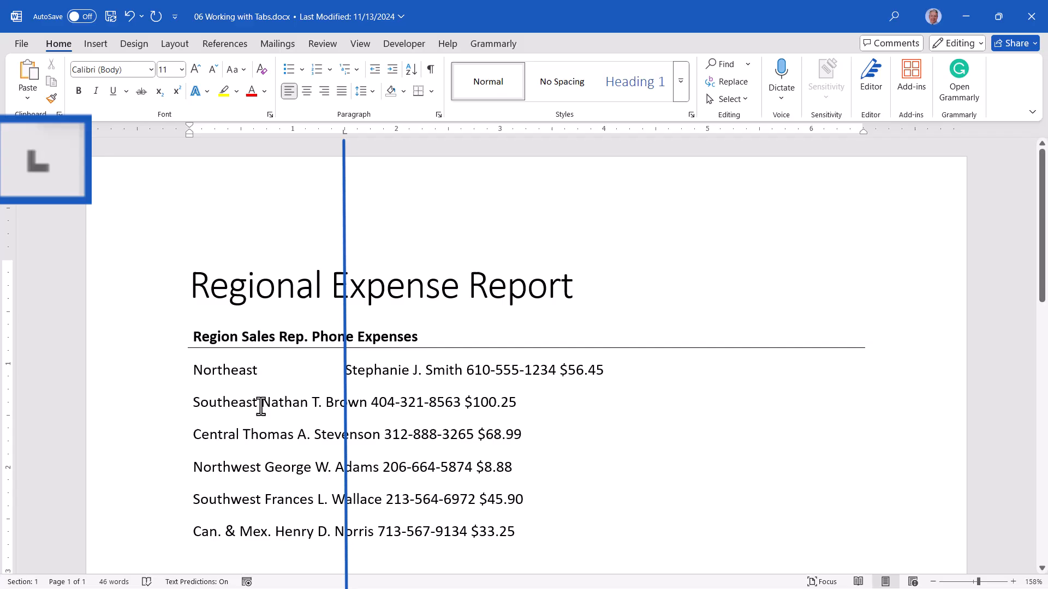
key("Tab")
left_click(243, 434)
key("Tab")
left_click(264, 467)
key("Tab")
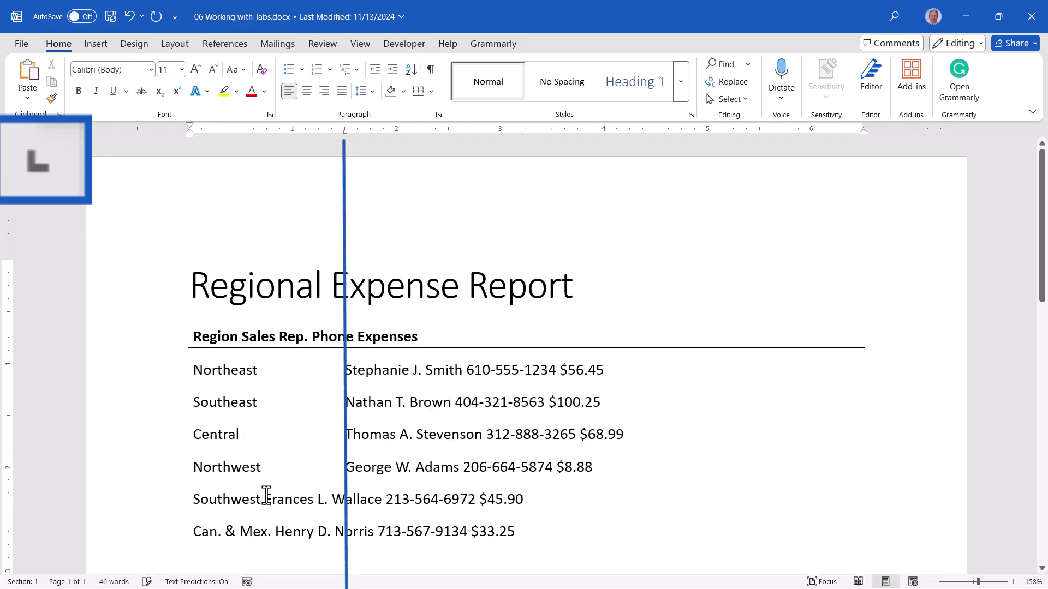
left_click(266, 500)
key("Tab")
left_click(273, 533)
key("Tab")
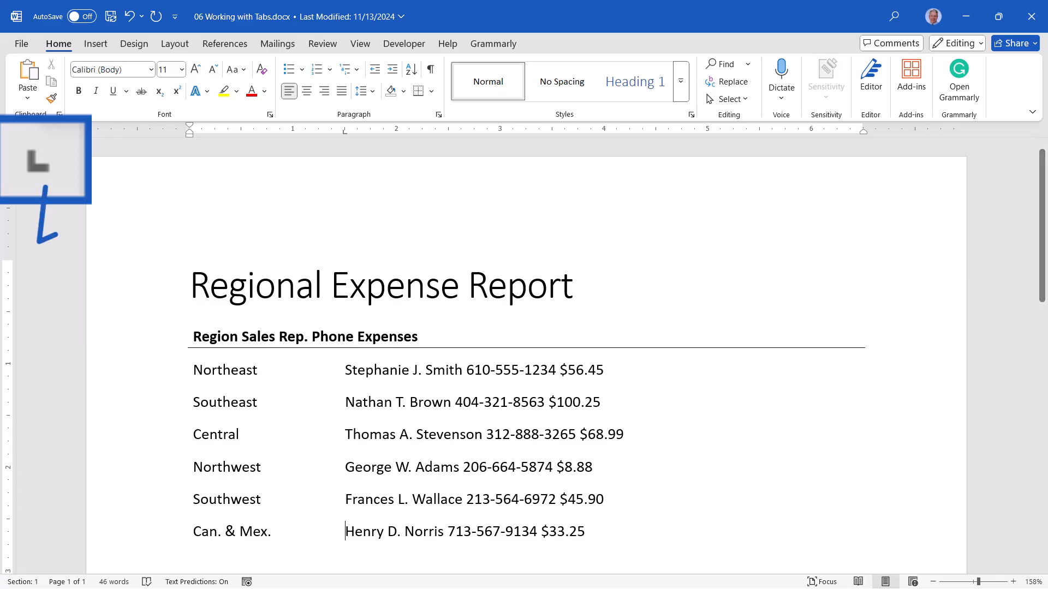
- Place a center tab stop at 4 inches on the ruler for the heading line and all six region rows
left_click(9, 131)
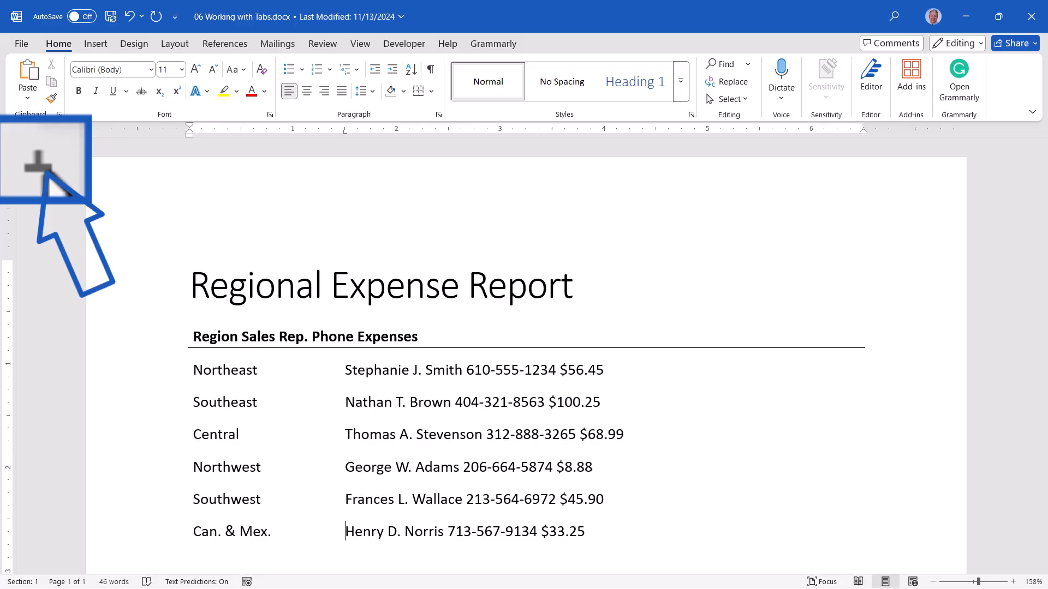
left_click_drag(191, 336, 591, 547)
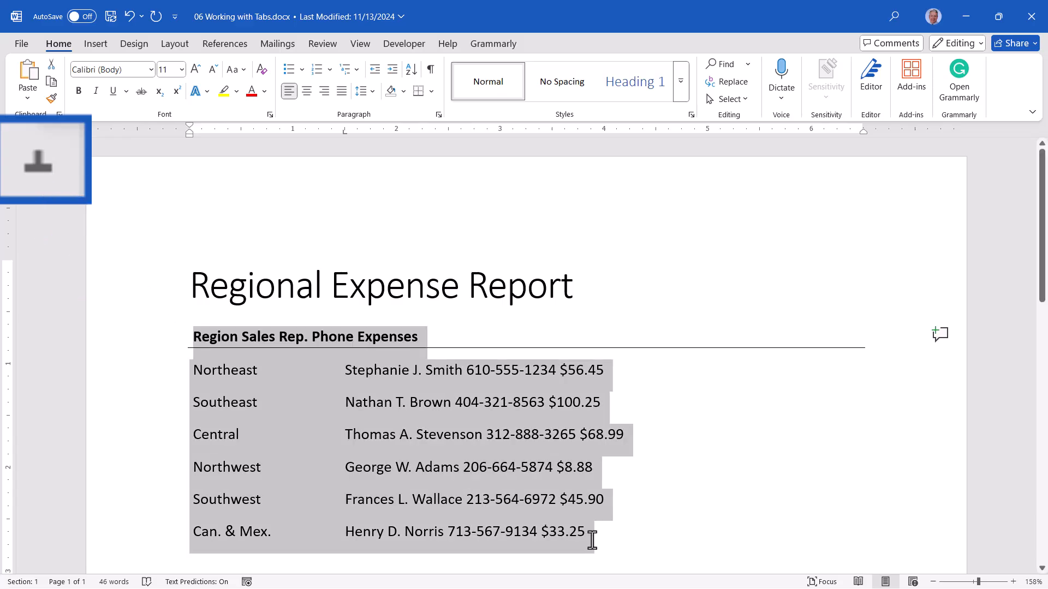
left_click(603, 131)
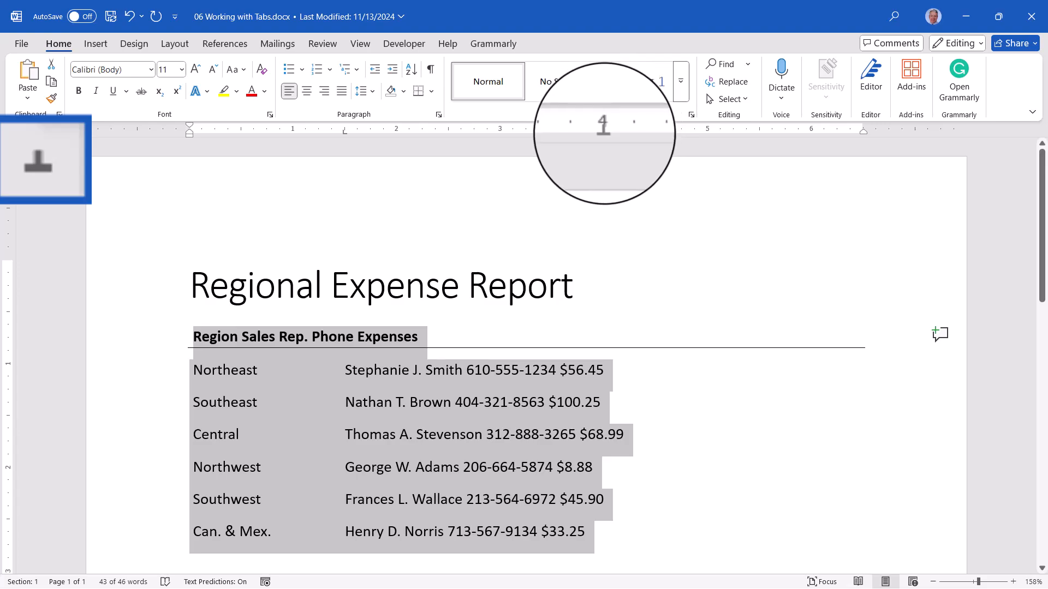
- Insert a tab before the phone number in each of the six region rows
left_click(470, 373)
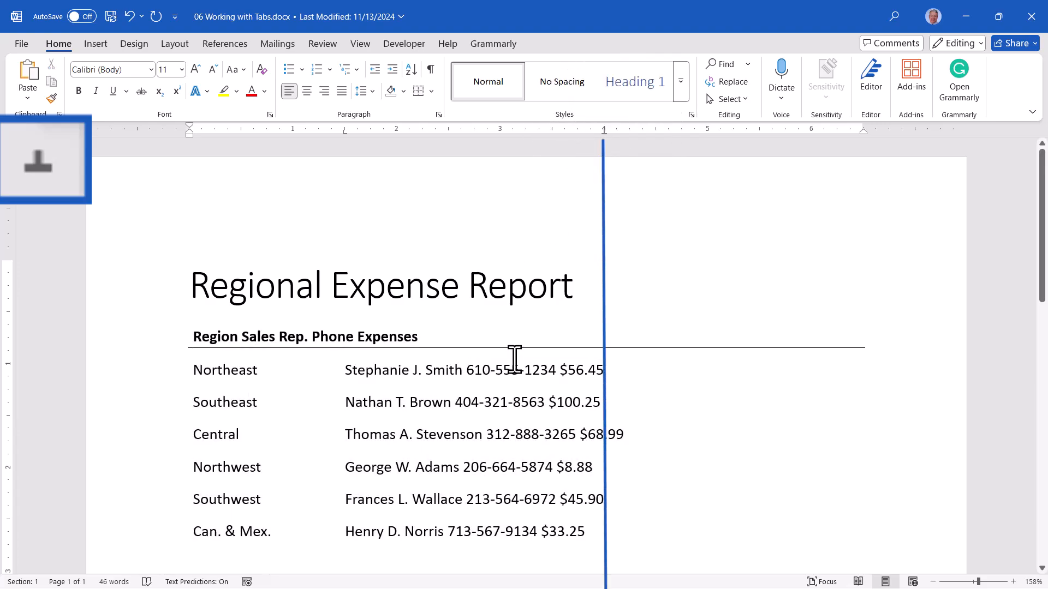
key("Tab")
left_click(456, 402)
key("Tab")
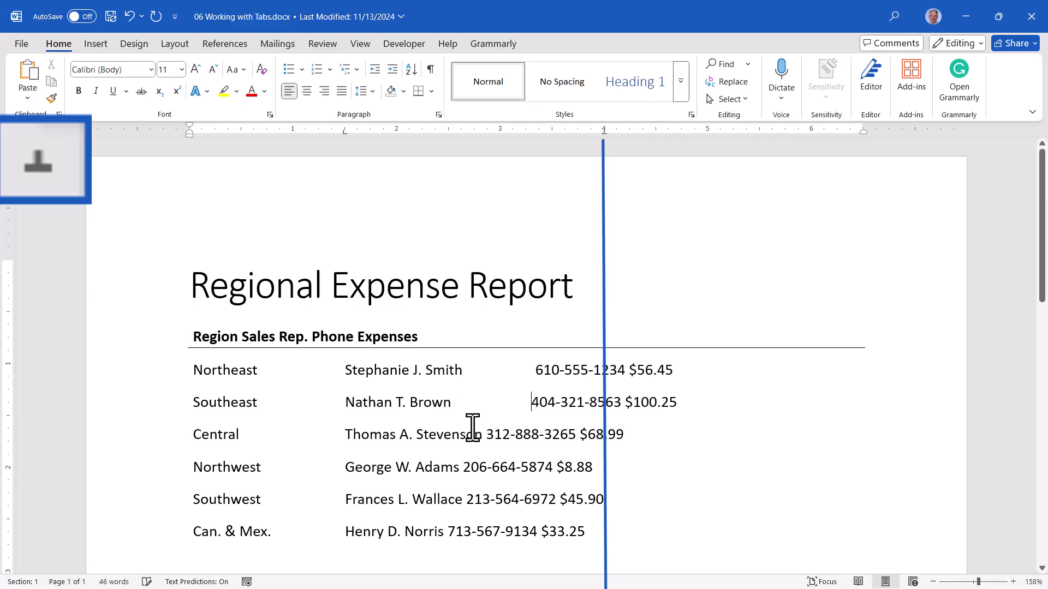
left_click(486, 434)
key("Tab")
left_click(466, 468)
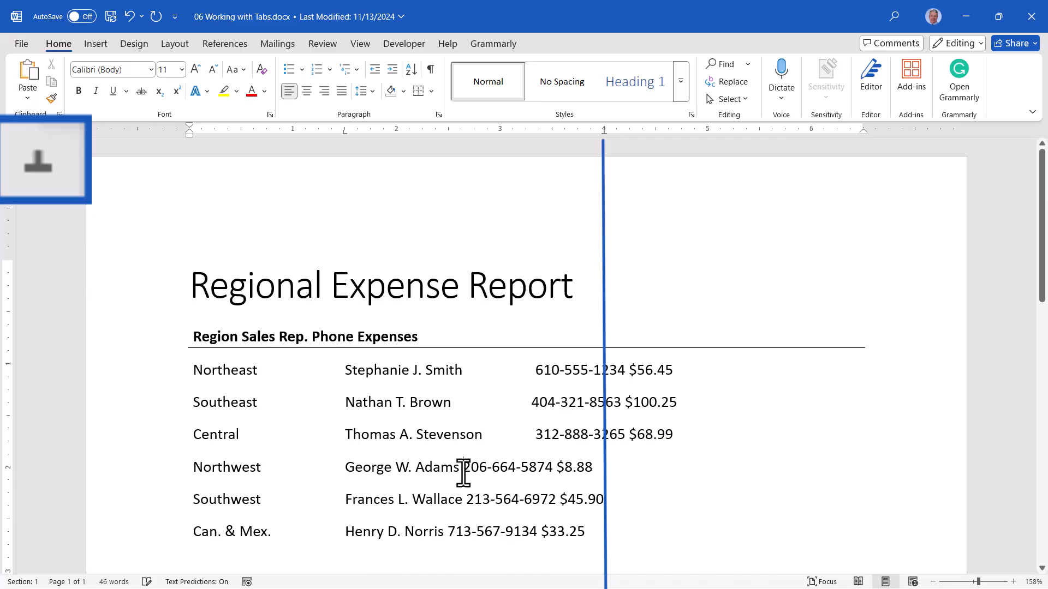
key("Tab")
left_click(464, 500)
key("Tab")
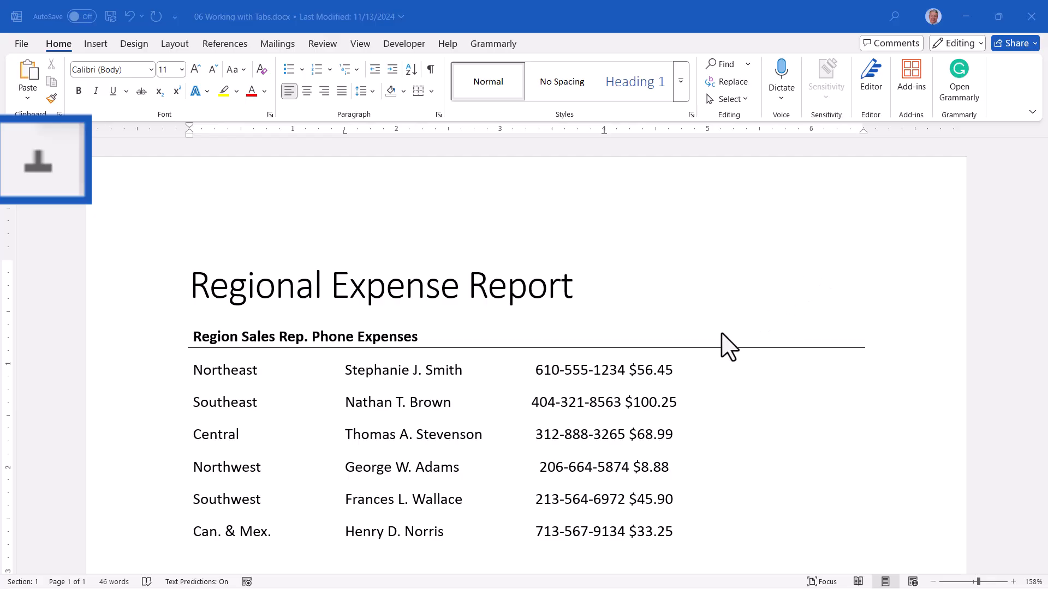
- Insert tabs before Sales Rep. and Phone in the heading line
left_click(243, 337)
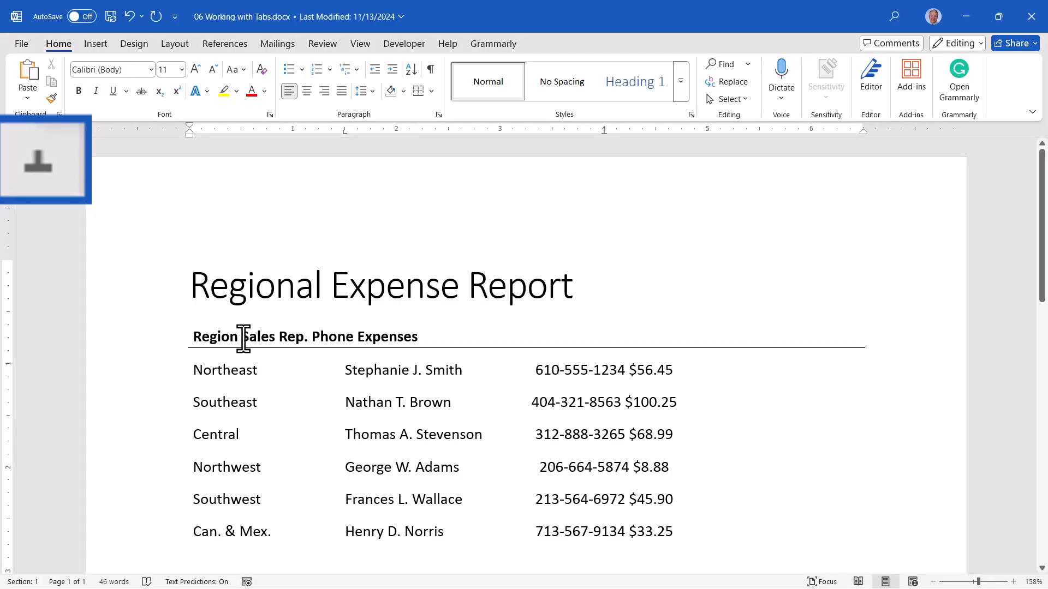
key("Tab")
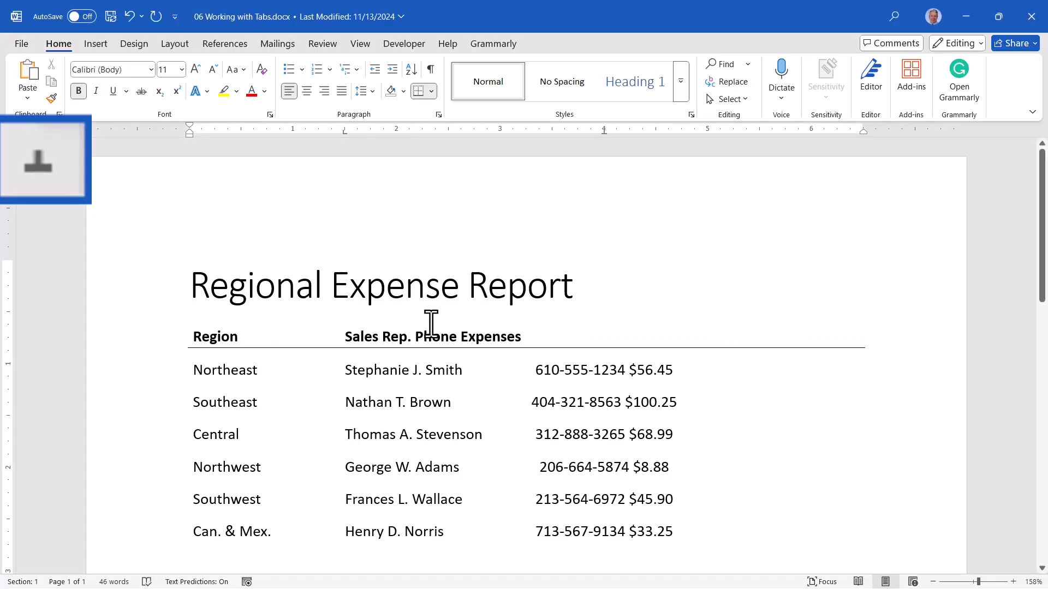
left_click(413, 336)
key("Tab")
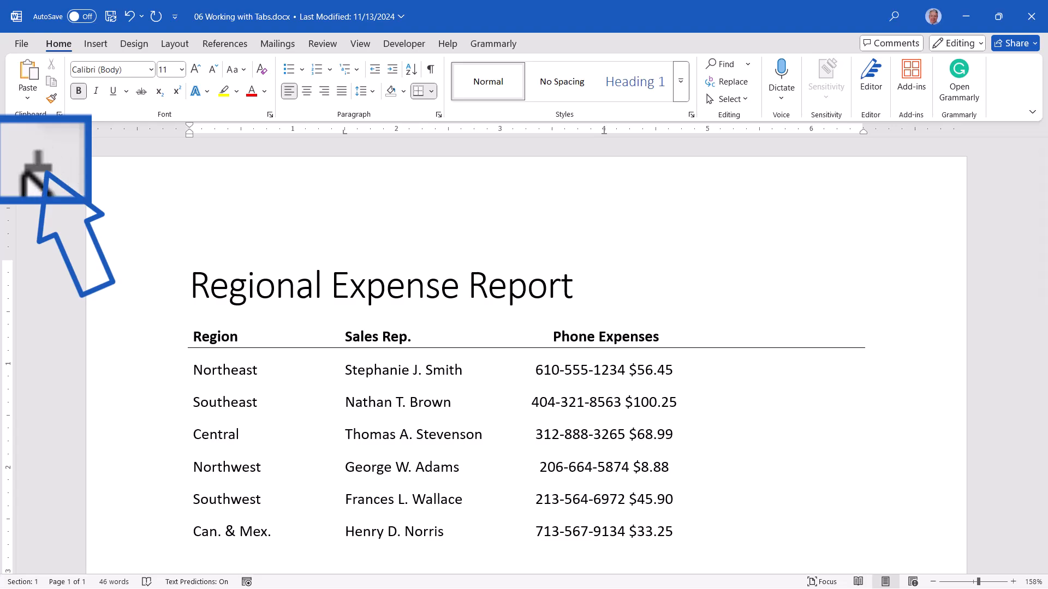
- Place a decimal tab stop at 6 inches on the ruler for the heading line and all six region rows
left_click(8, 131)
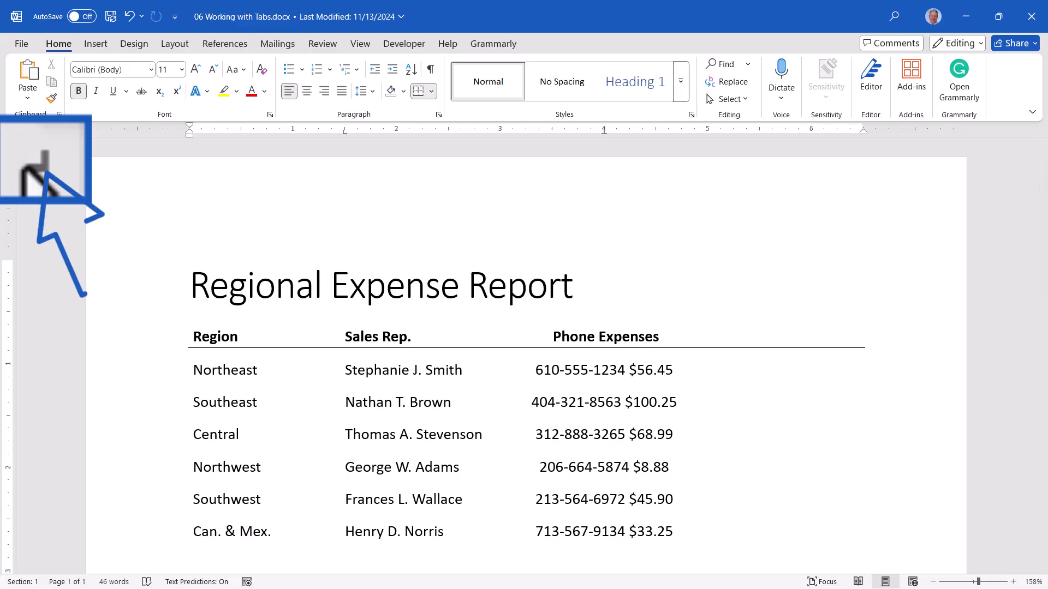
left_click(41, 158)
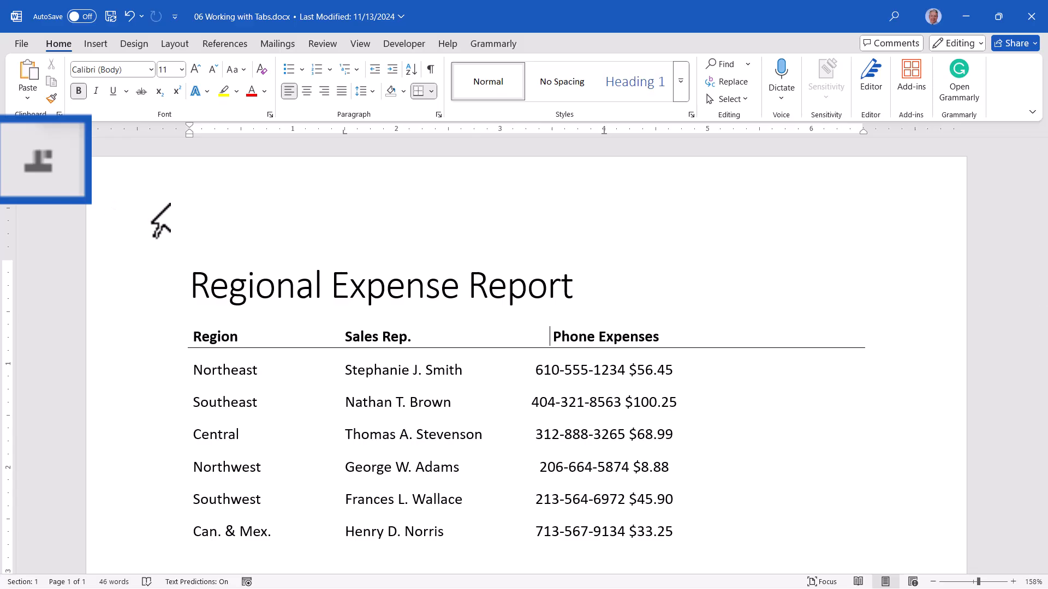
left_click_drag(549, 334, 653, 534)
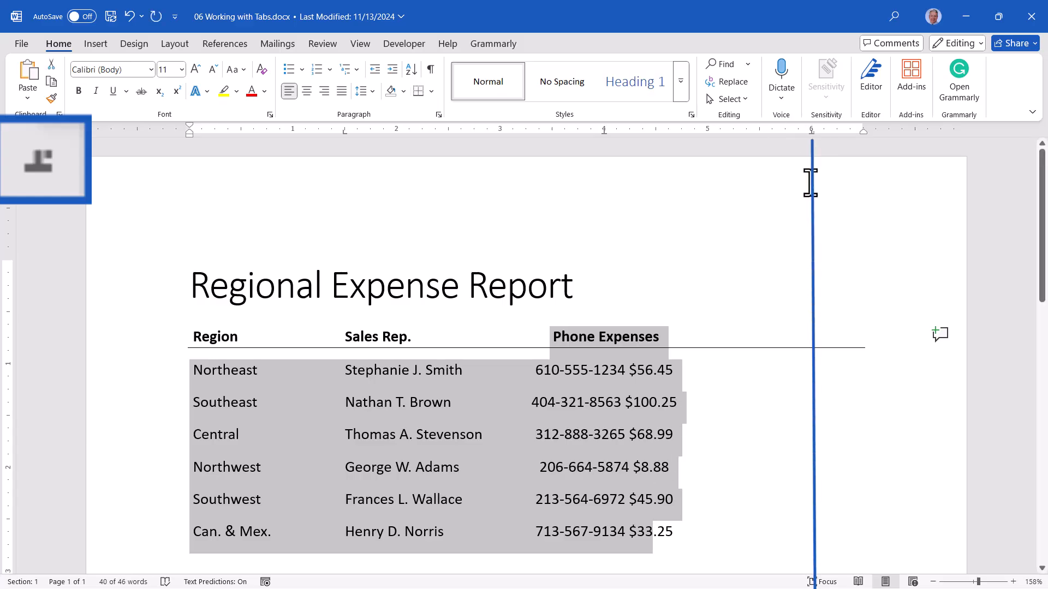
- Insert a tab before the Expenses heading and before the dollar amount in each of the six region rows
left_click(598, 336)
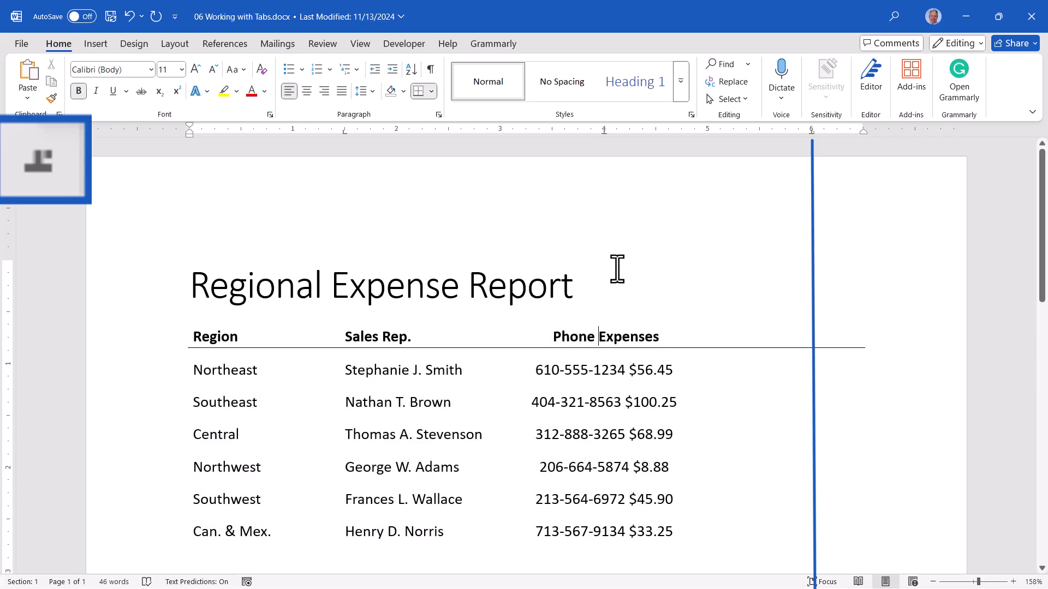
key("Tab")
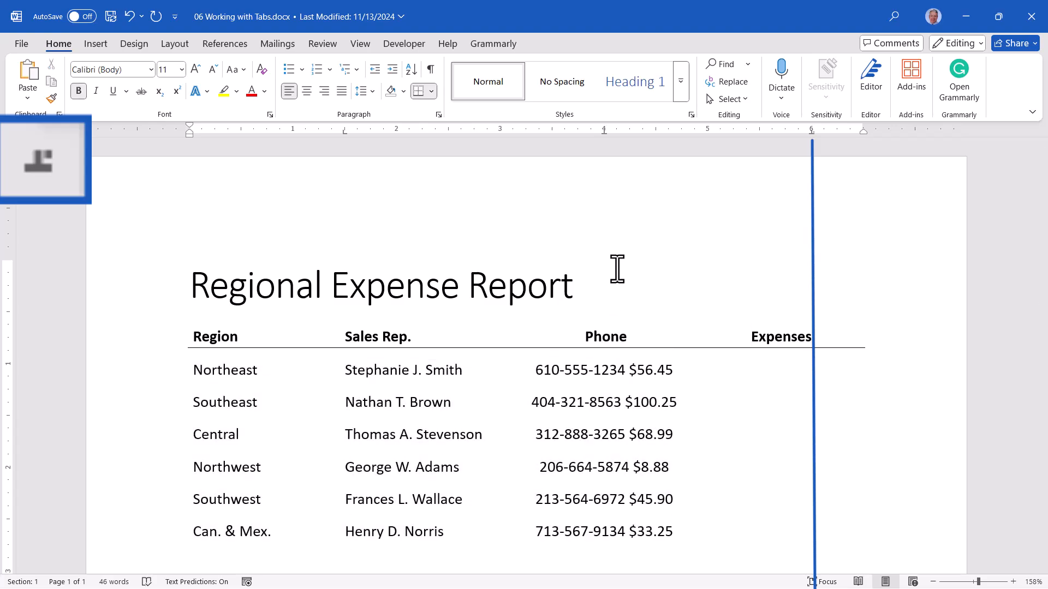
left_click(627, 370)
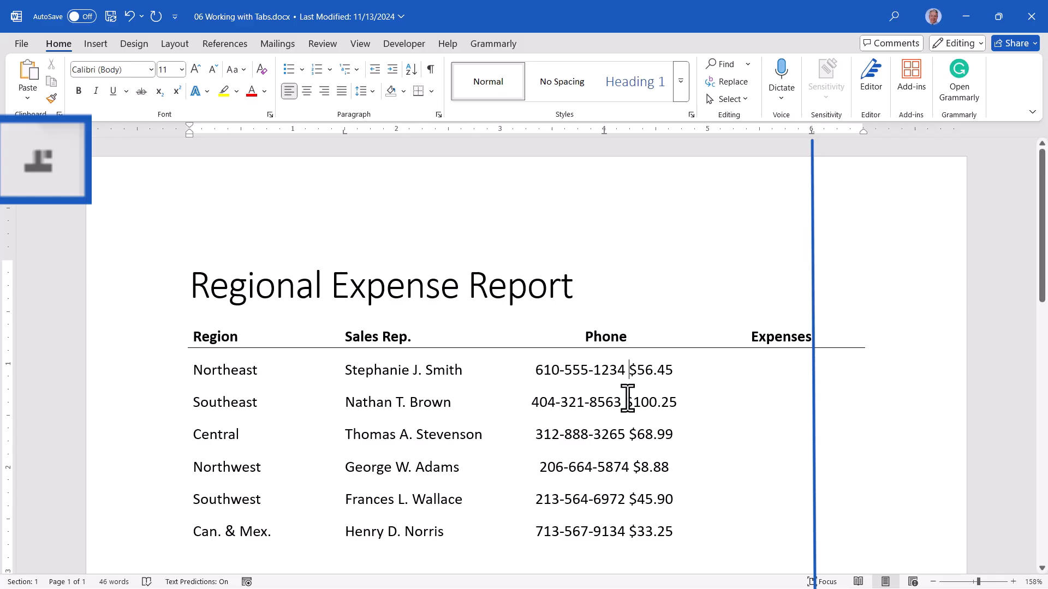
key("Tab")
key("Tab")
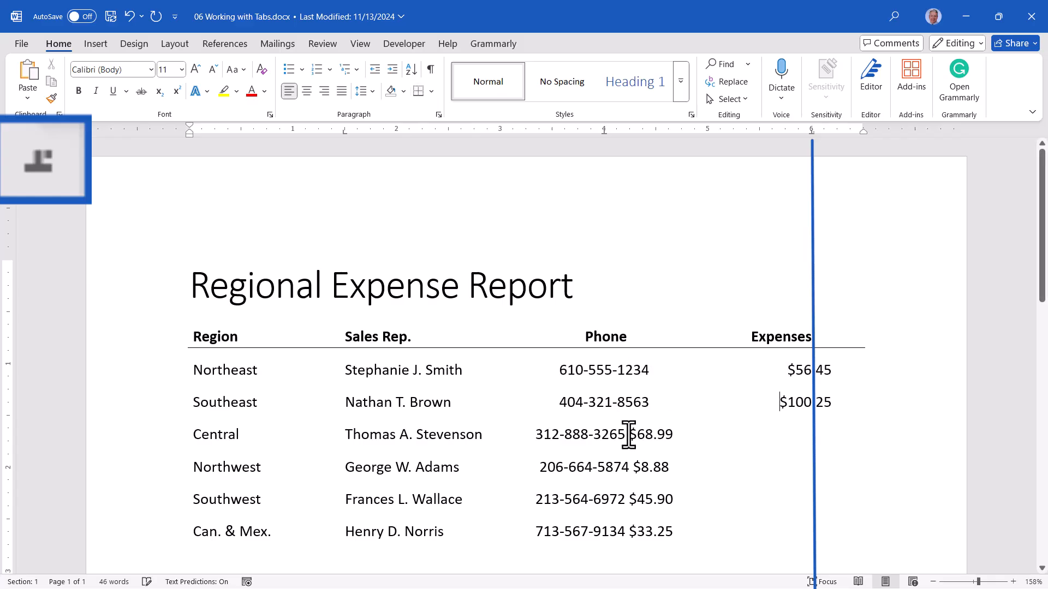
left_click(628, 435)
key("Tab")
left_click(630, 467)
key("Tab")
left_click(629, 500)
key("Tab")
left_click(631, 531)
key("Tab")
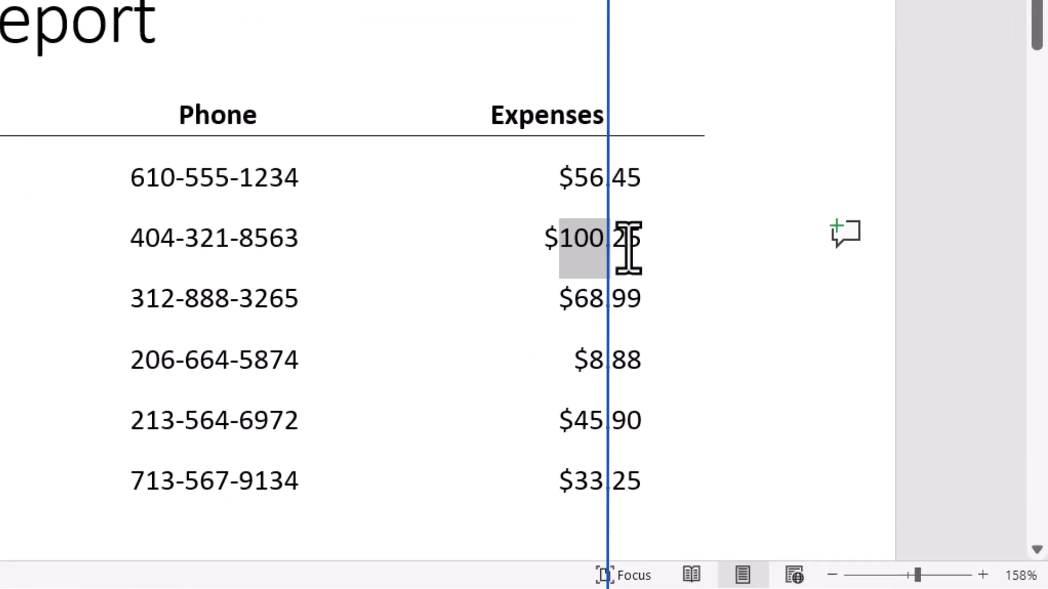
- Replace the Southeast row's expense amount with $145,238.98
left_click_drag(629, 249, 637, 232)
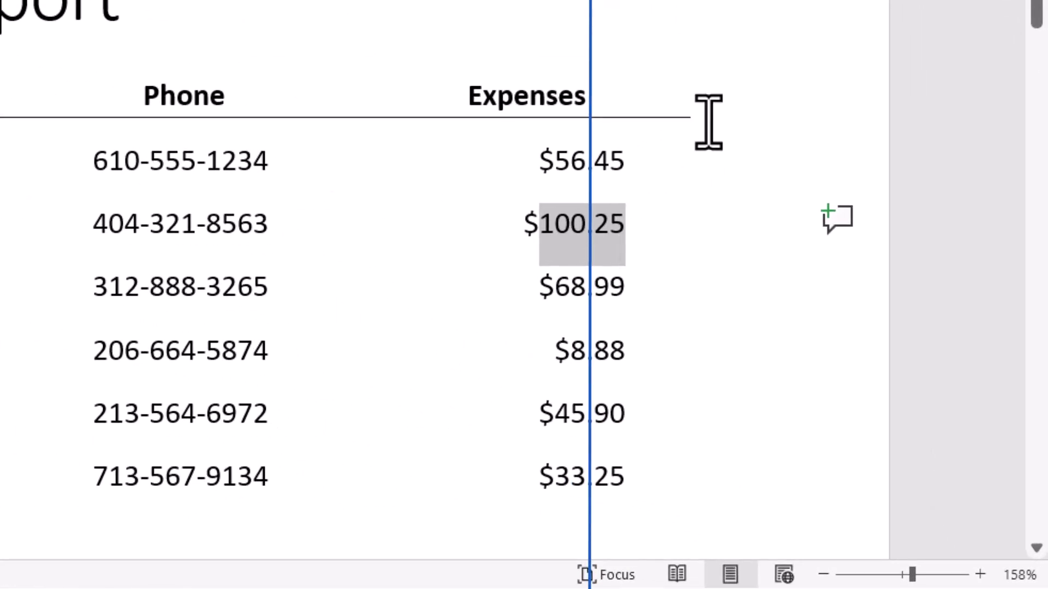
type("1")
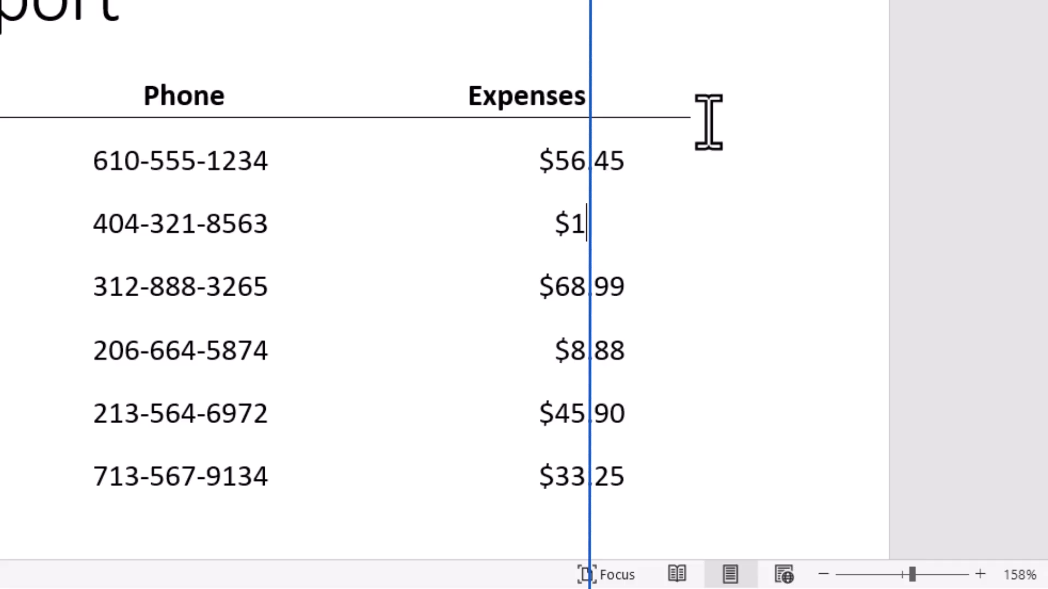
type("45,238")
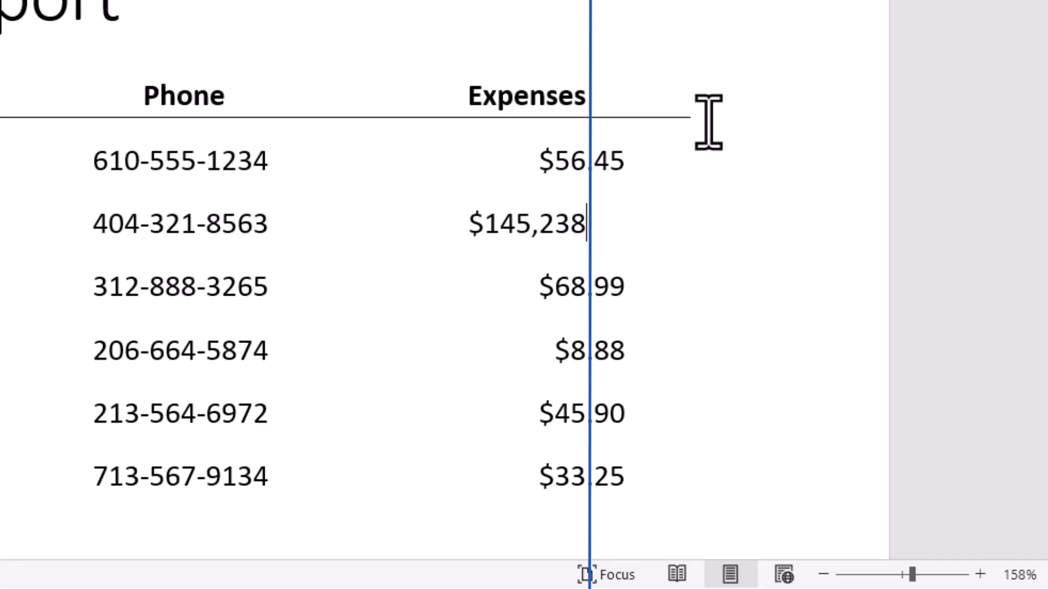
type(".9874")
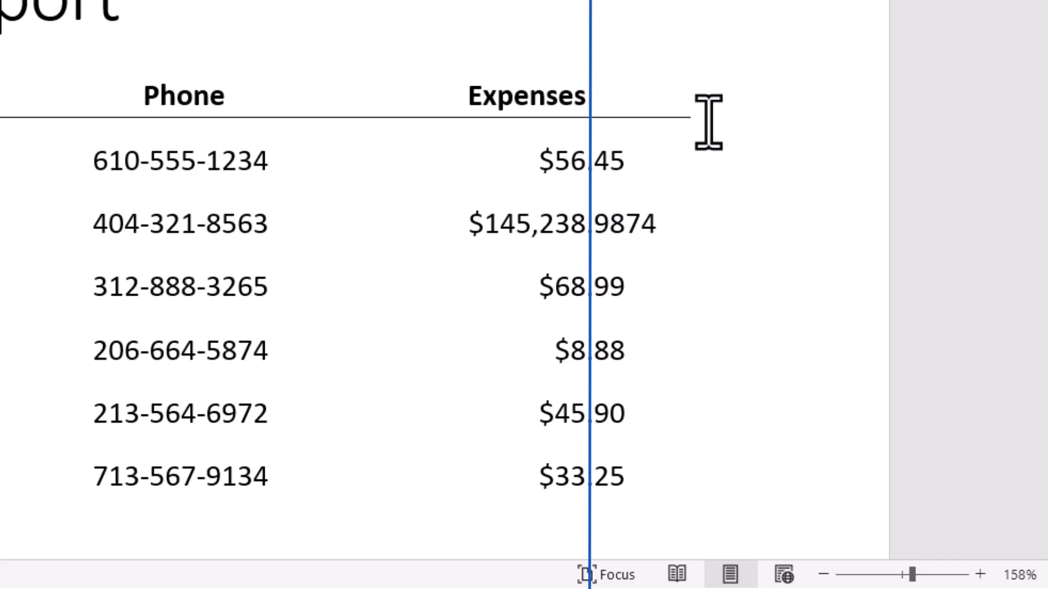
key("BackSpace")
key("BackSpace")
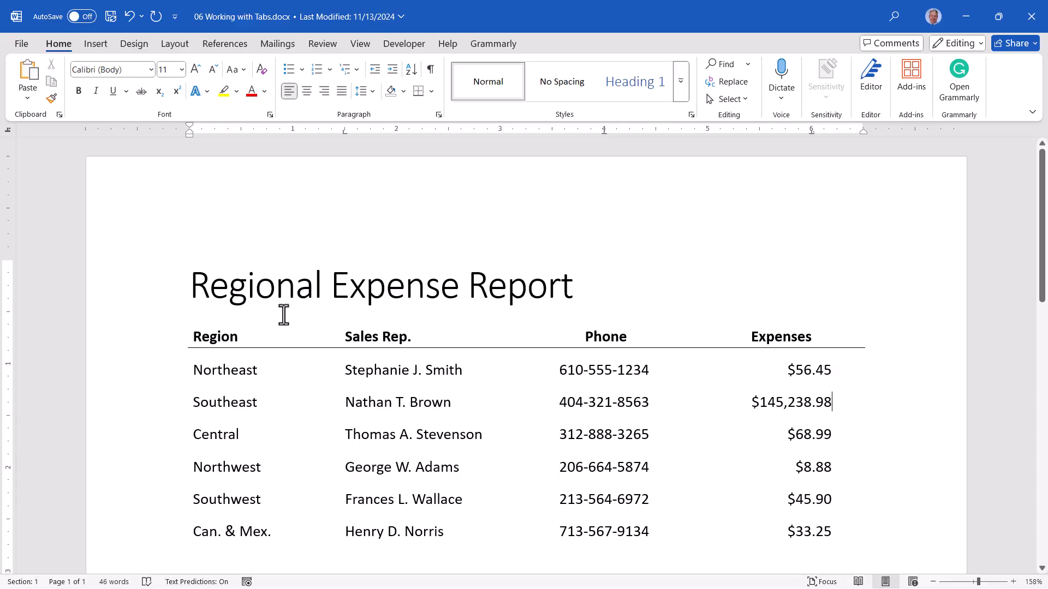
- Move the heading and region rows' left, center and decimal tab stops to about 1.7, 4.25 and 6.2 inches on the ruler
left_click_drag(190, 335, 840, 527)
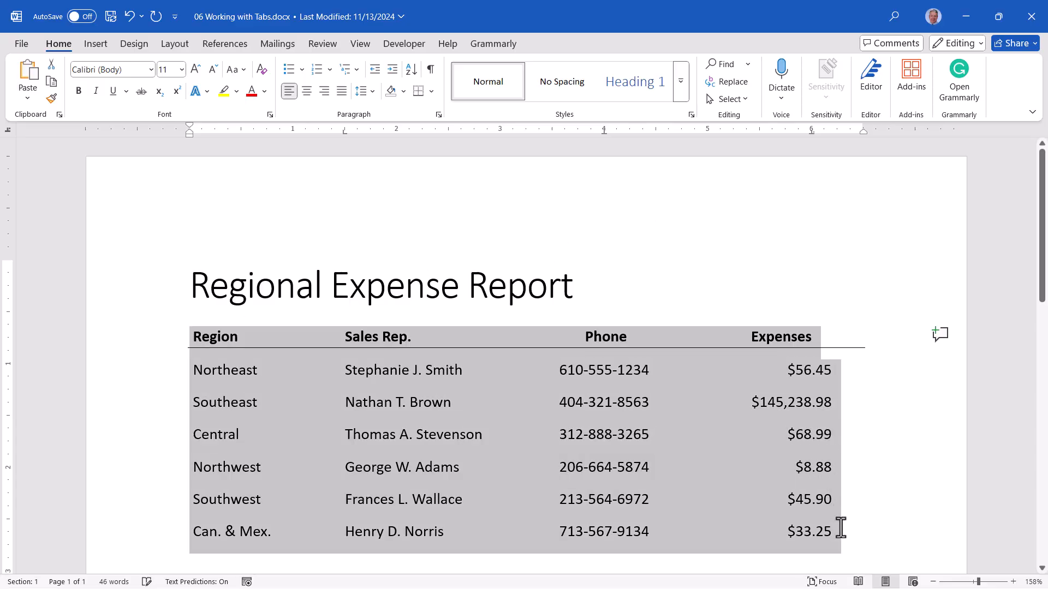
left_click(603, 131)
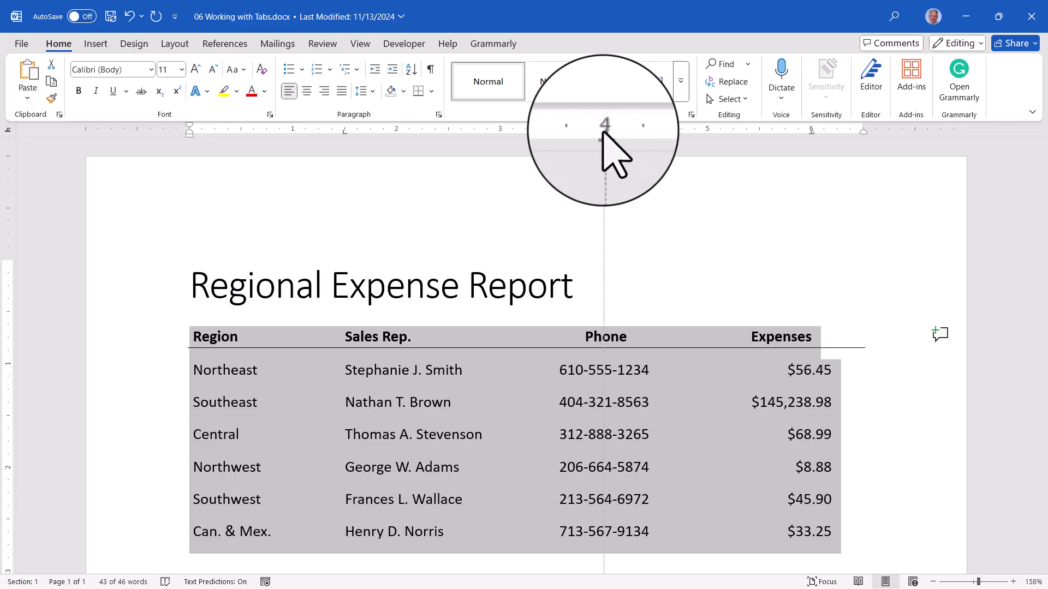
mouse_move(604, 131)
left_mouse_down()
mouse_move(637, 131)
mouse_move(580, 131)
mouse_move(632, 131)
mouse_move(610, 131)
left_mouse_up()
left_click_drag(810, 131, 831, 131)
left_click_drag(610, 132, 630, 132)
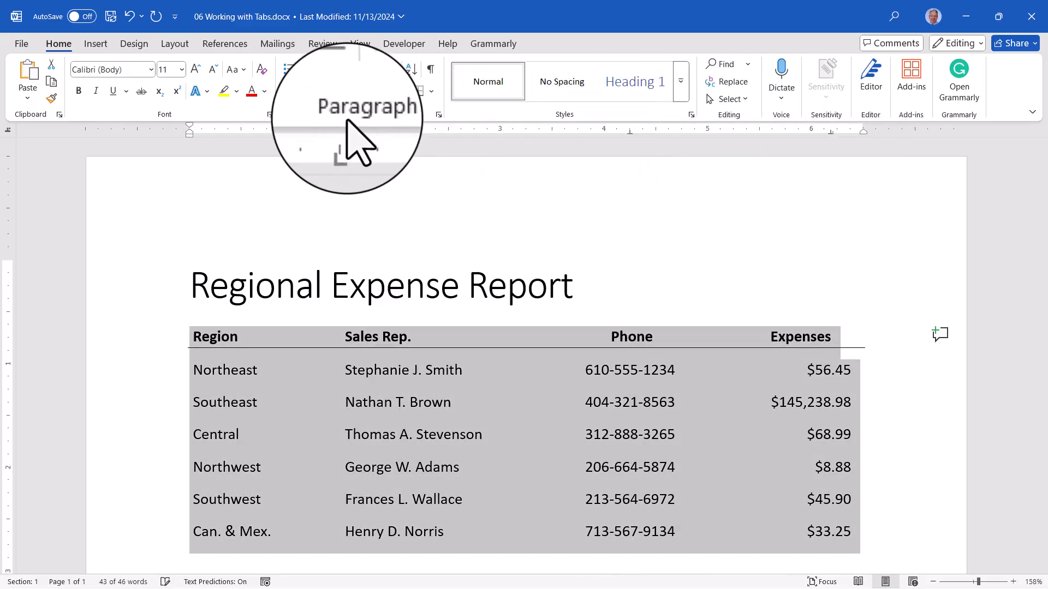
left_click_drag(345, 132, 365, 133)
left_click(880, 496)
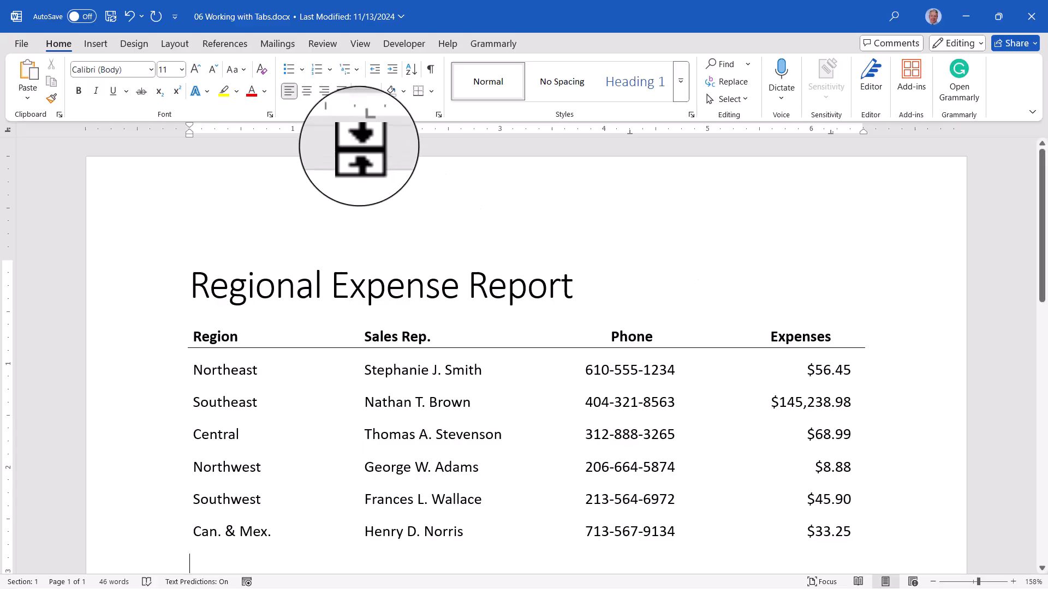
- Remove the left, center and decimal tab stops from the empty line below the Can. & Mex. row
left_click_drag(363, 132, 362, 176)
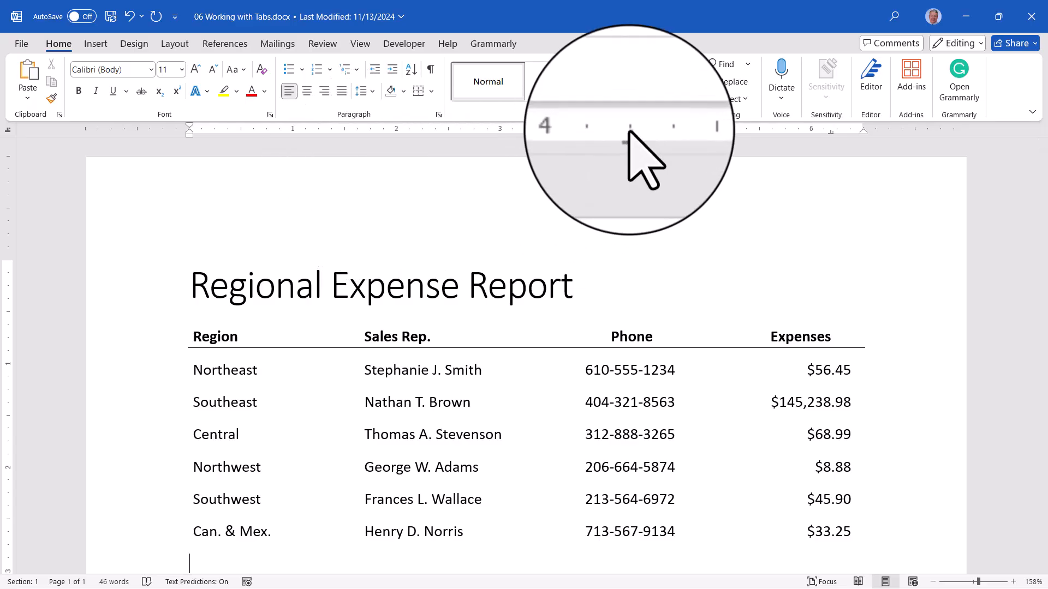
left_click_drag(629, 132, 628, 188)
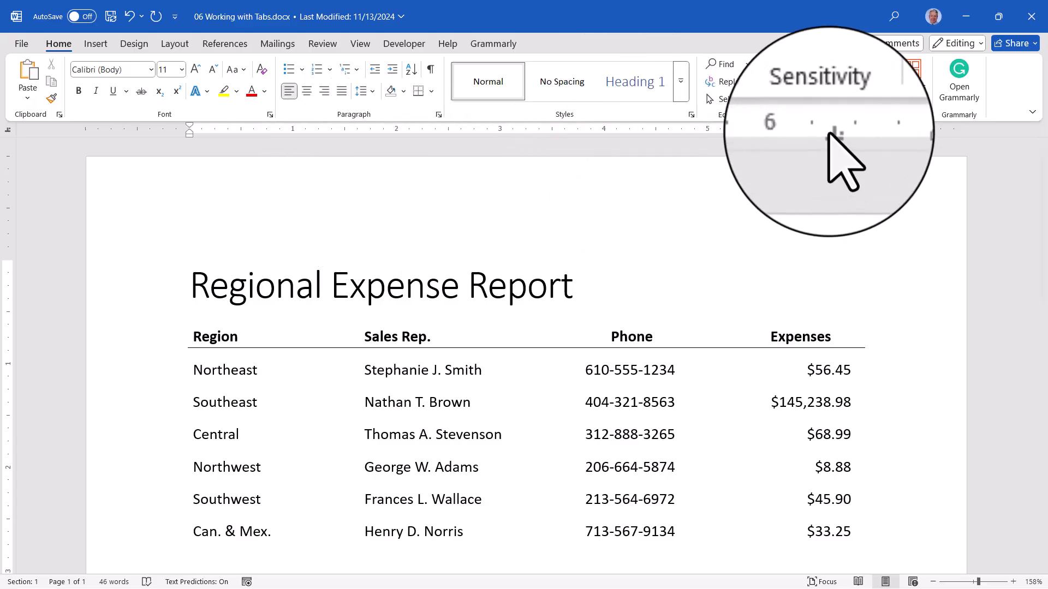
left_click_drag(830, 132, 831, 185)
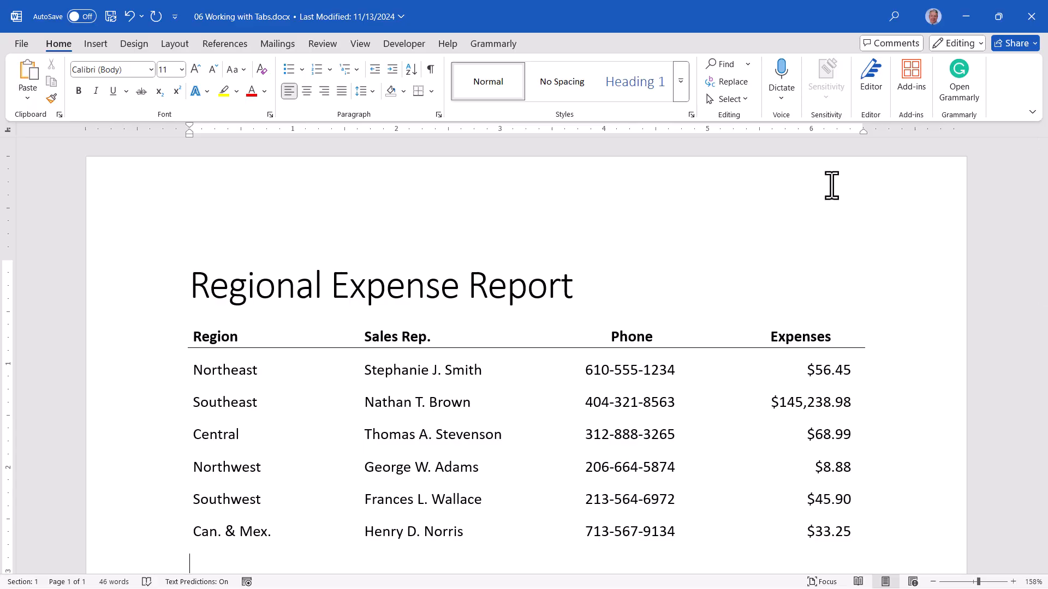
- Examine the tab stop positions and alignments set for the Southwest row, leaving them as they are
left_click(439, 114)
left_click(417, 462)
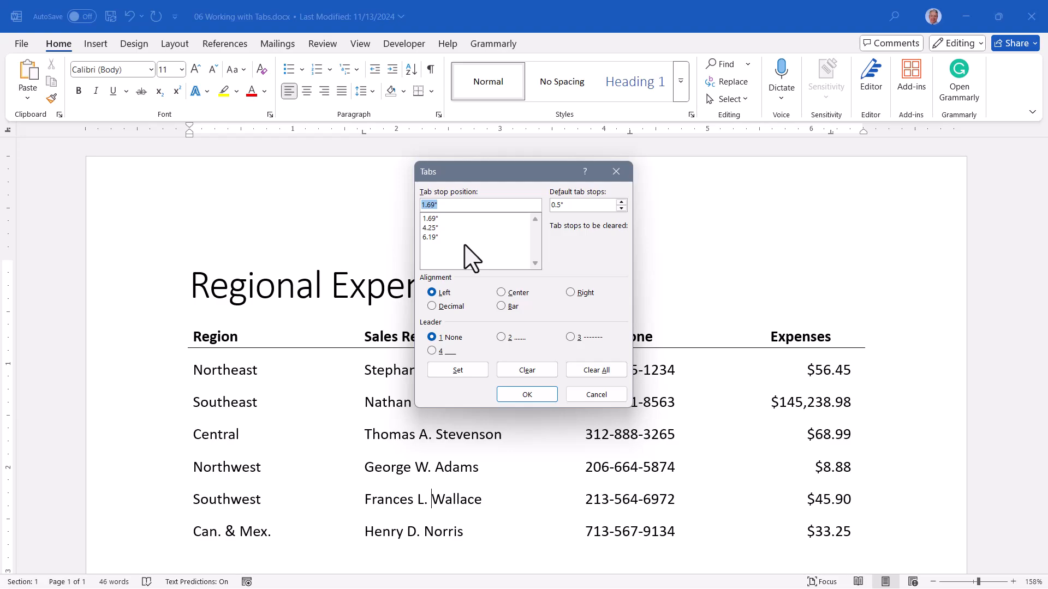
key("Escape")
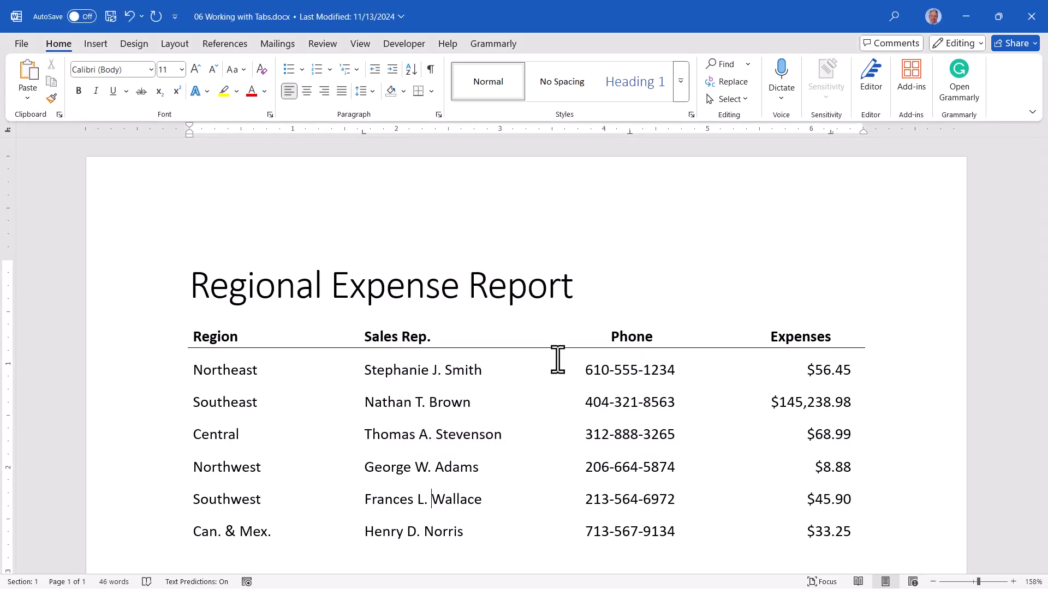
- Select the six region rows from Northeast to Can. & Mex. and give their 1.69" left tab stop the dotted leader (option 2)
left_click_drag(191, 370, 873, 527)
left_click(439, 115)
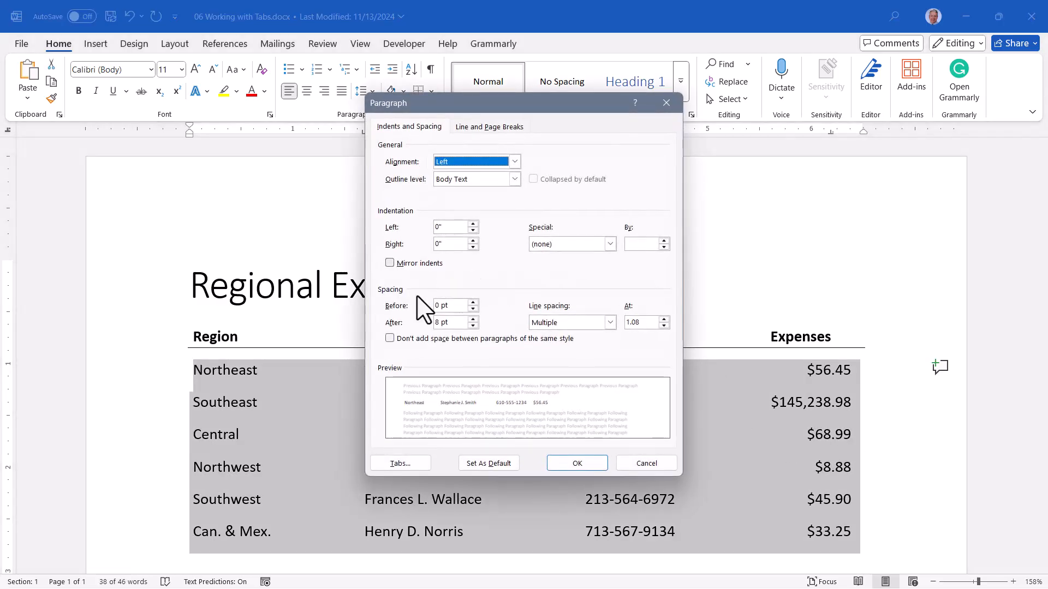
left_click(404, 464)
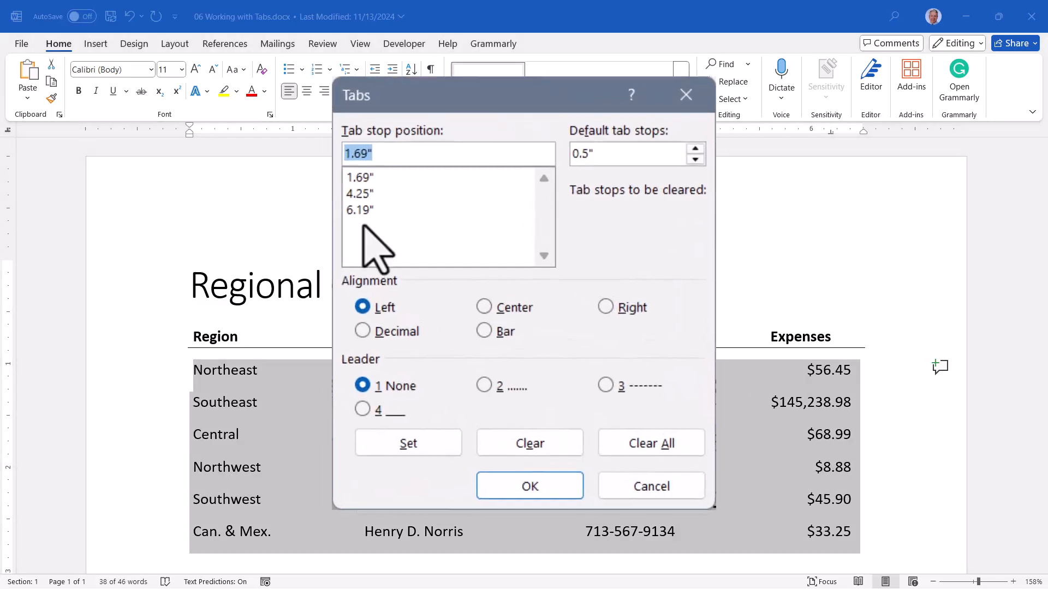
left_click(436, 222)
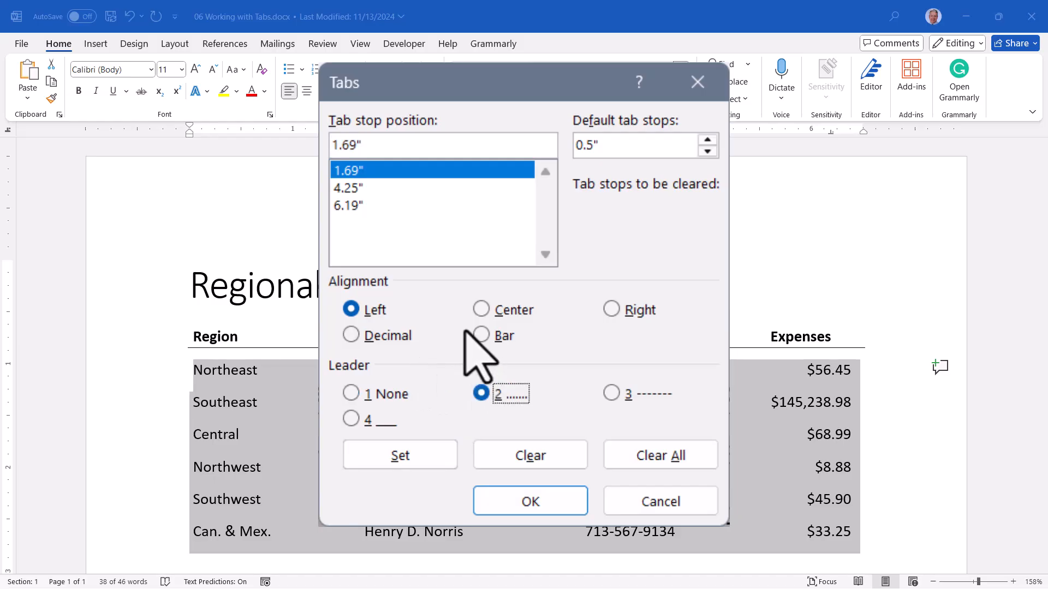
left_click(480, 393)
left_click(390, 446)
- Give the region rows' 4.25" center and 6.19" decimal tab stops the dotted leader (option 2) and apply the tab settings
left_click(362, 189)
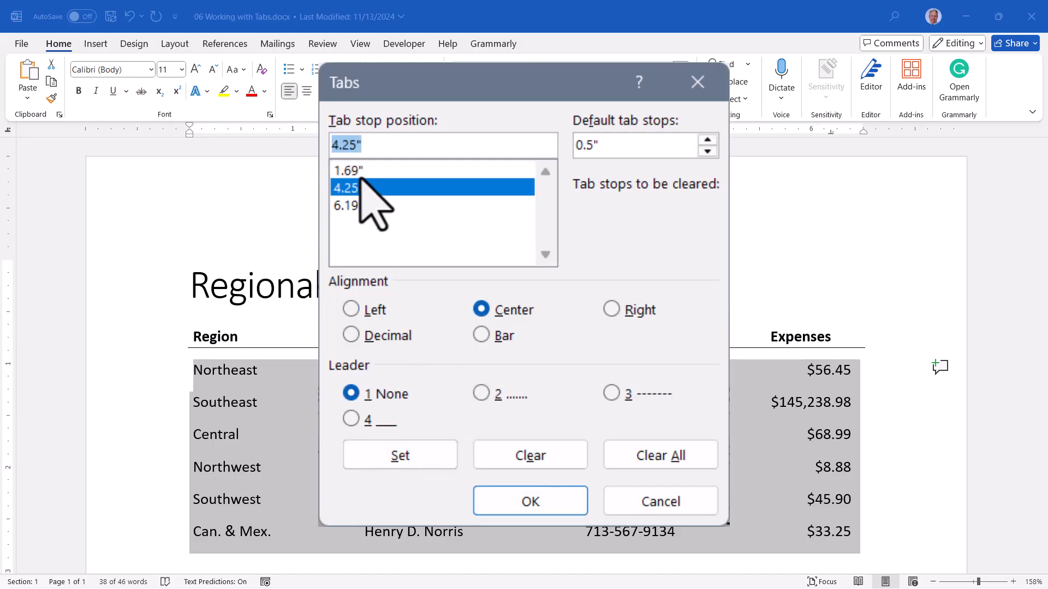
left_click(480, 391)
left_click(375, 207)
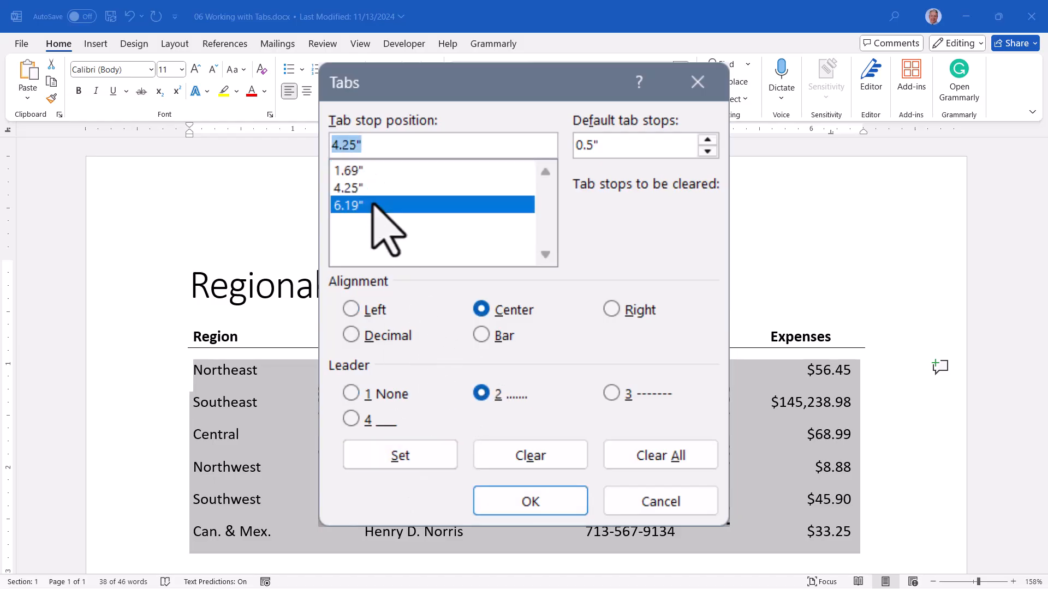
left_click(481, 393)
left_click(428, 458)
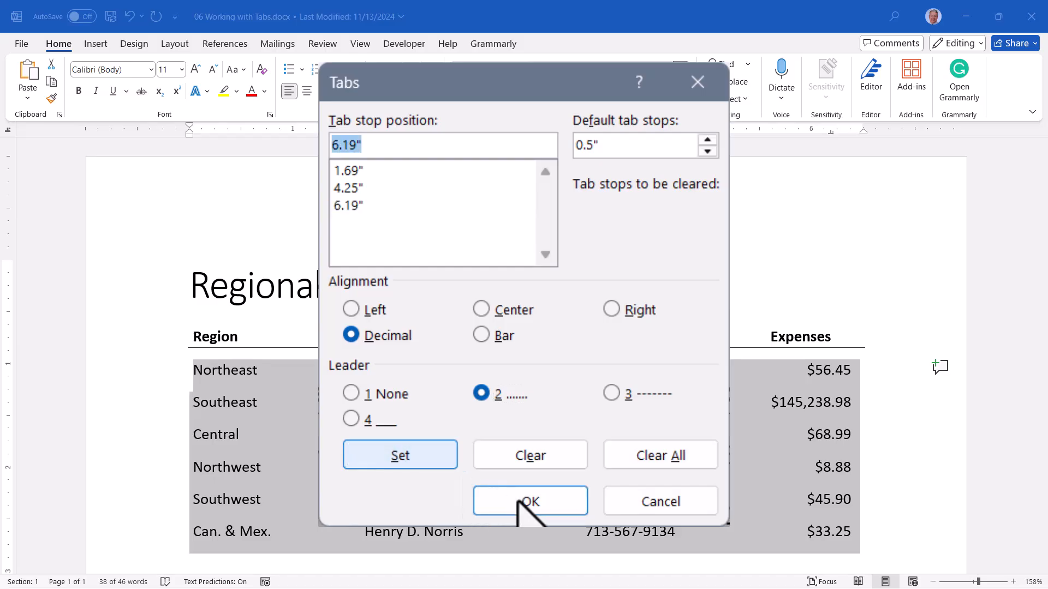
left_click(491, 501)
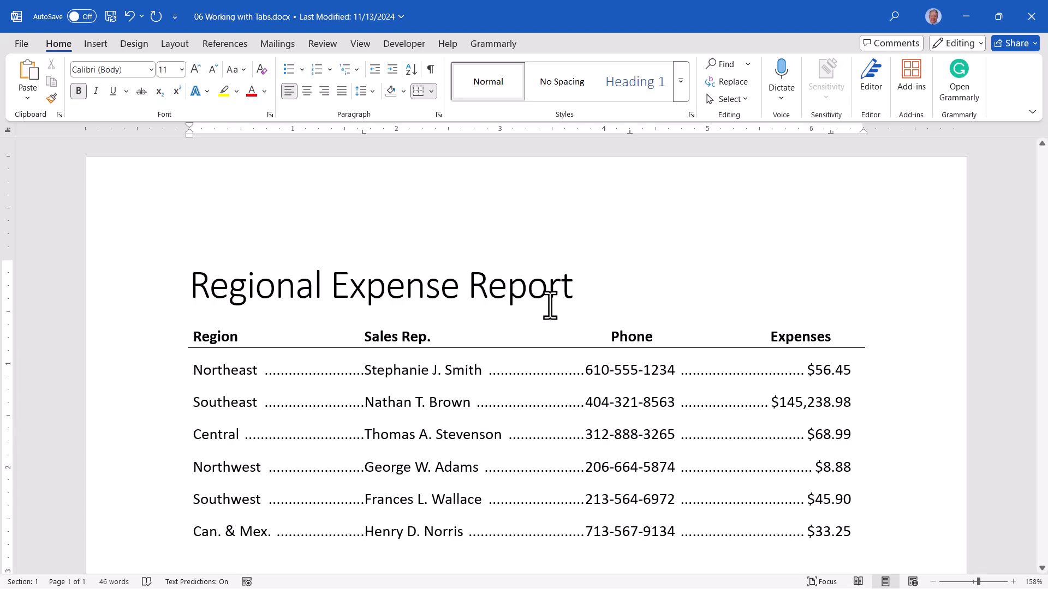
- Look over the heading row's paragraph settings and the document's paper, margin and layout page setup without changing anything
left_click(438, 114)
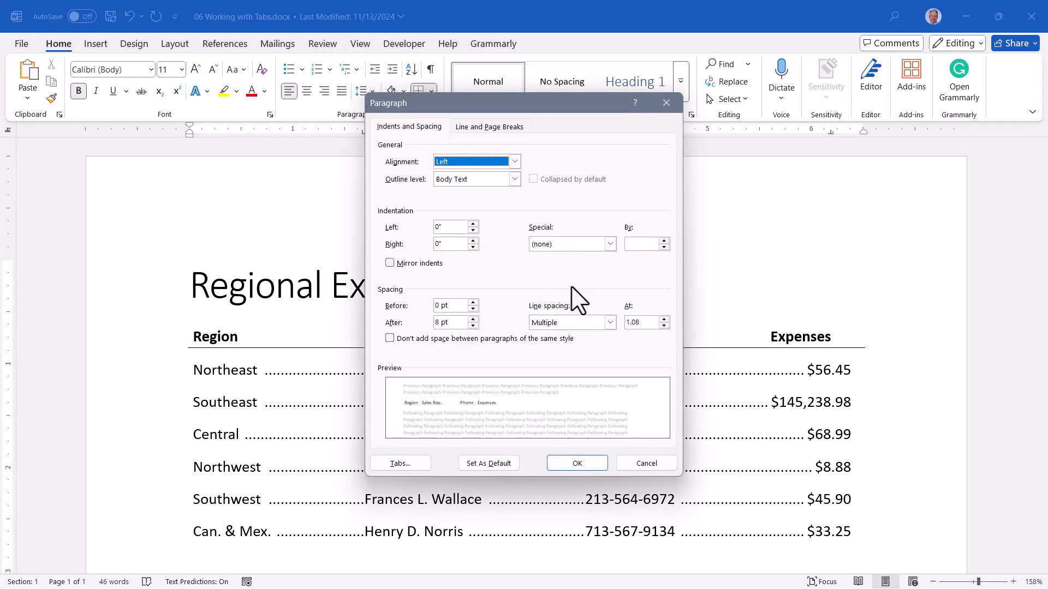
key("Escape")
double_click(443, 130)
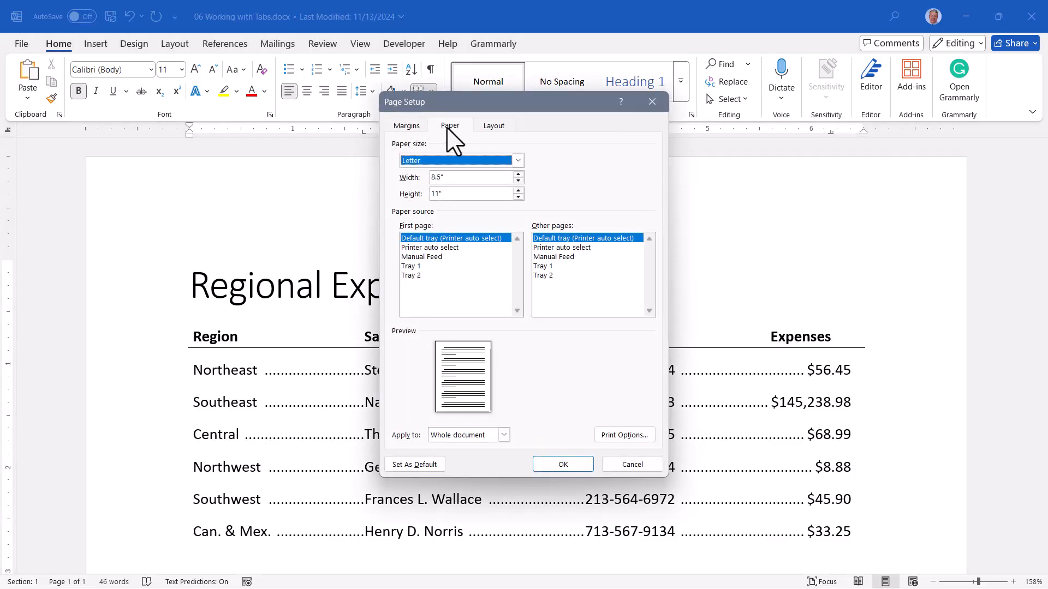
left_click(418, 126)
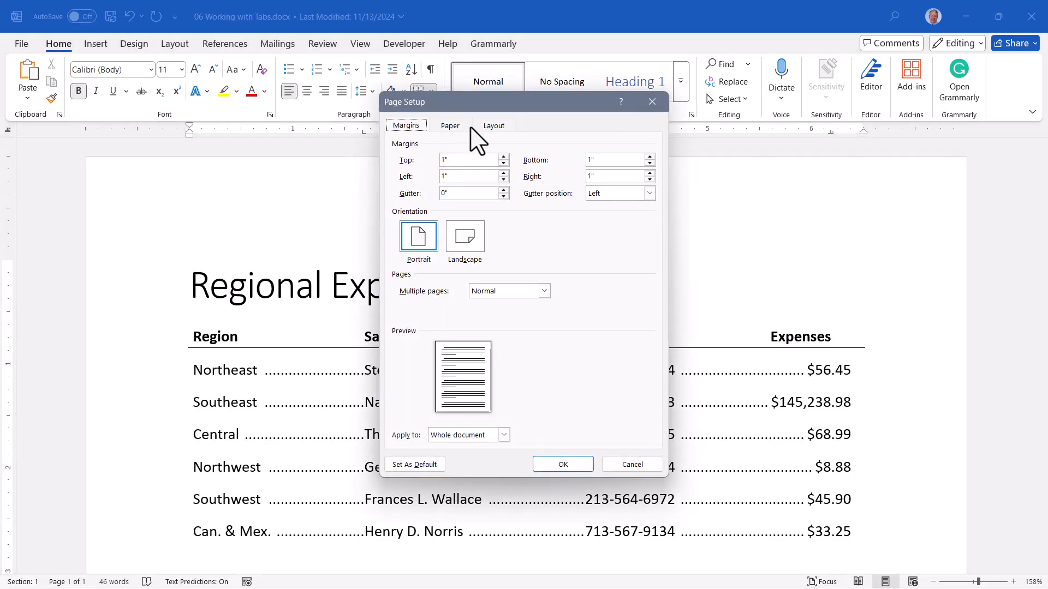
left_click(493, 127)
key("Escape")
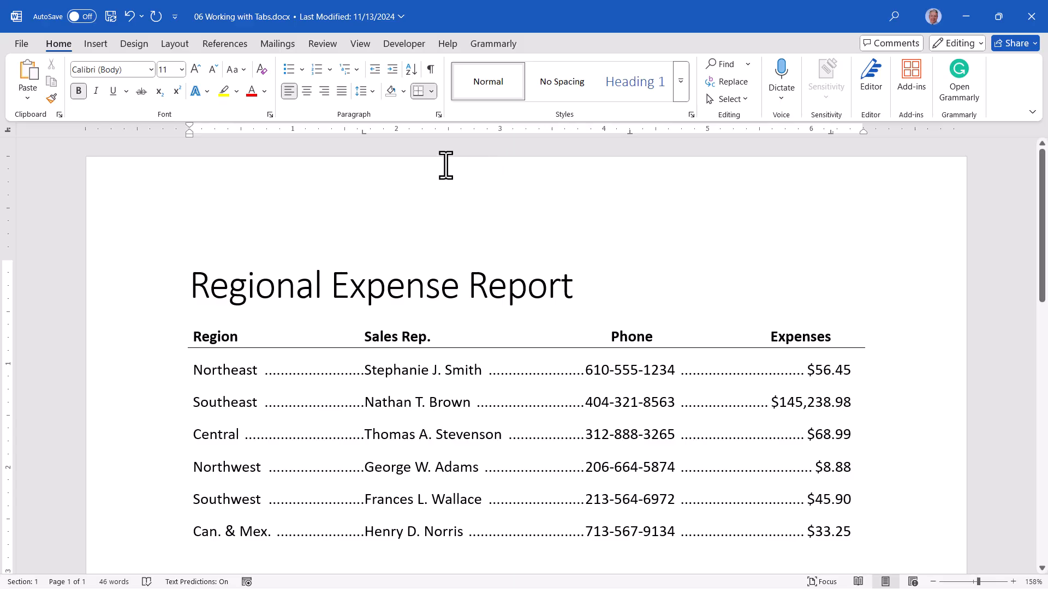
- View the heading row's tab stop settings from its left tab stop on the ruler and accept them as they are
double_click(362, 133)
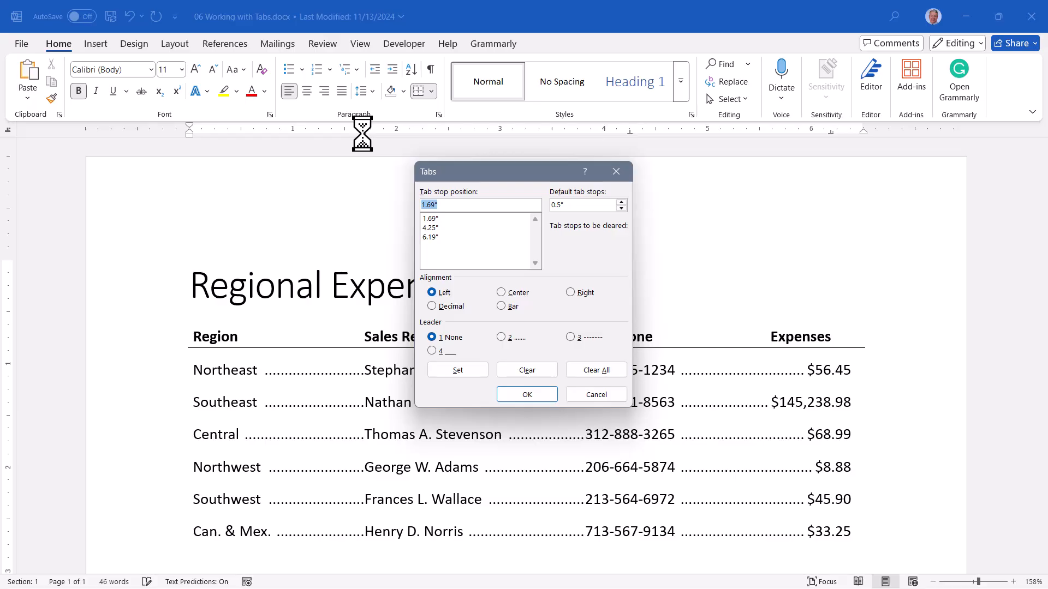
key("Return")
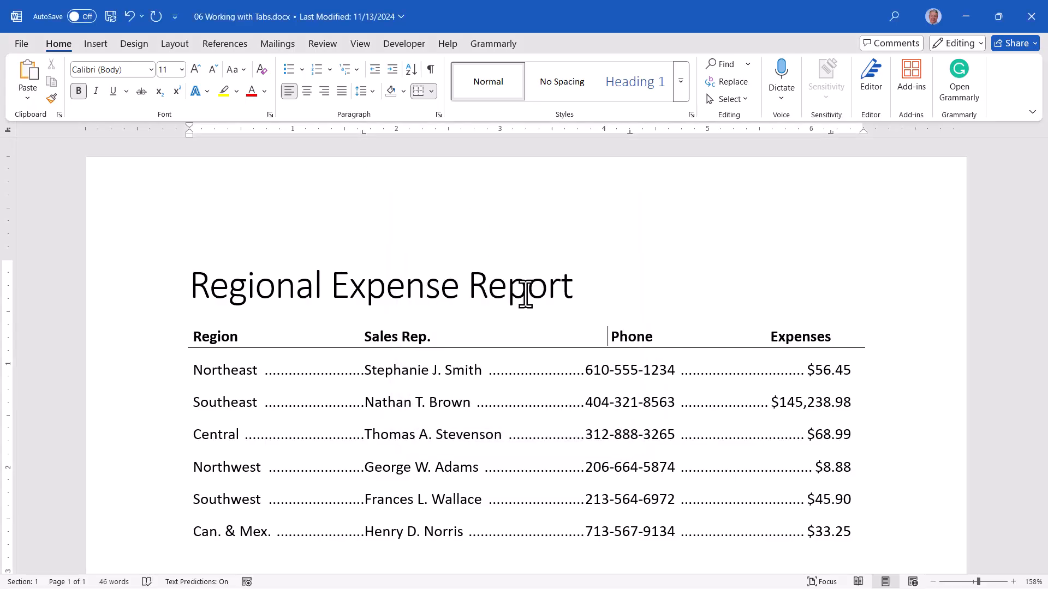